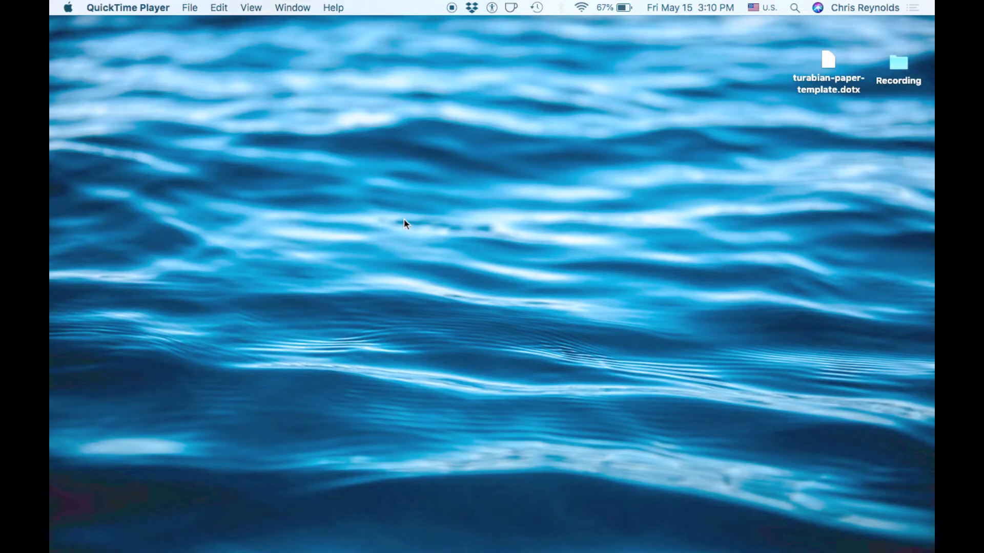
# Step: Open the Turabian supplement and templates page in Safari and get the MS Word template for paper with explanation of style
pyautogui.moveTo(314, 533)
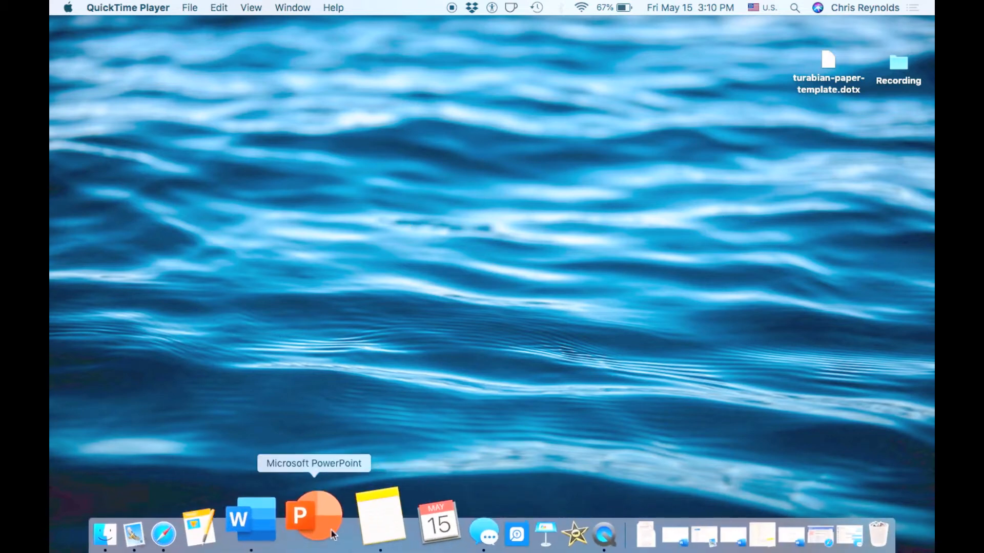
pyautogui.click(245, 512)
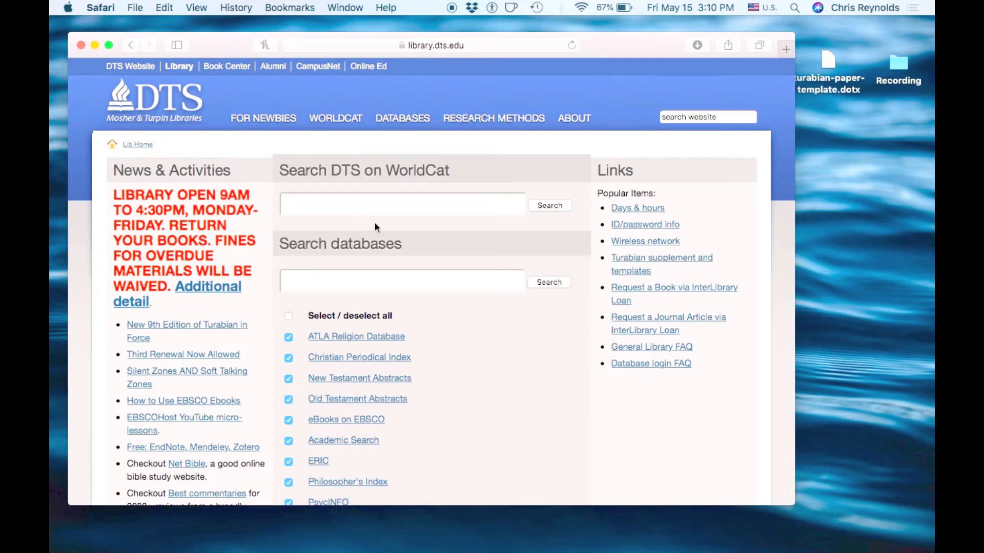
pyautogui.click(645, 263)
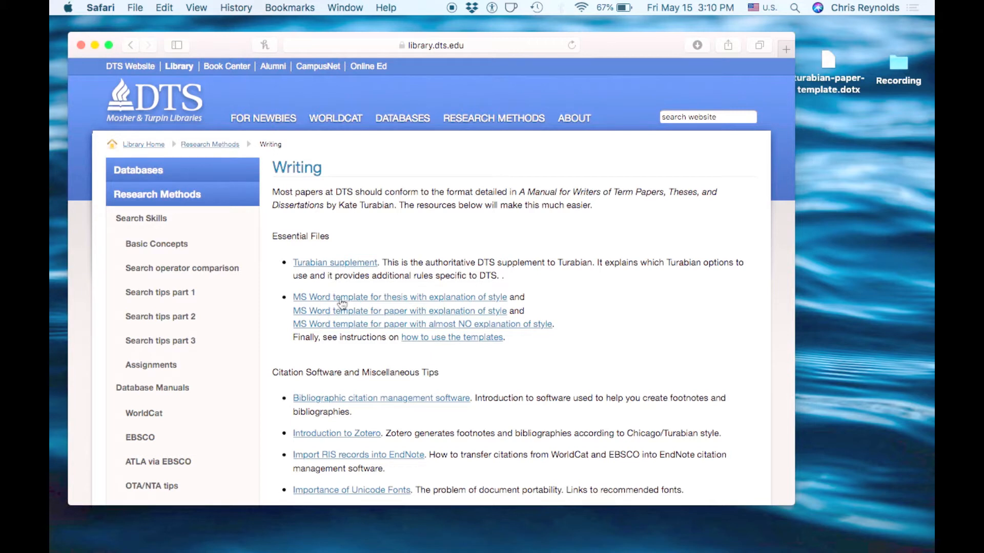
pyautogui.click(398, 315)
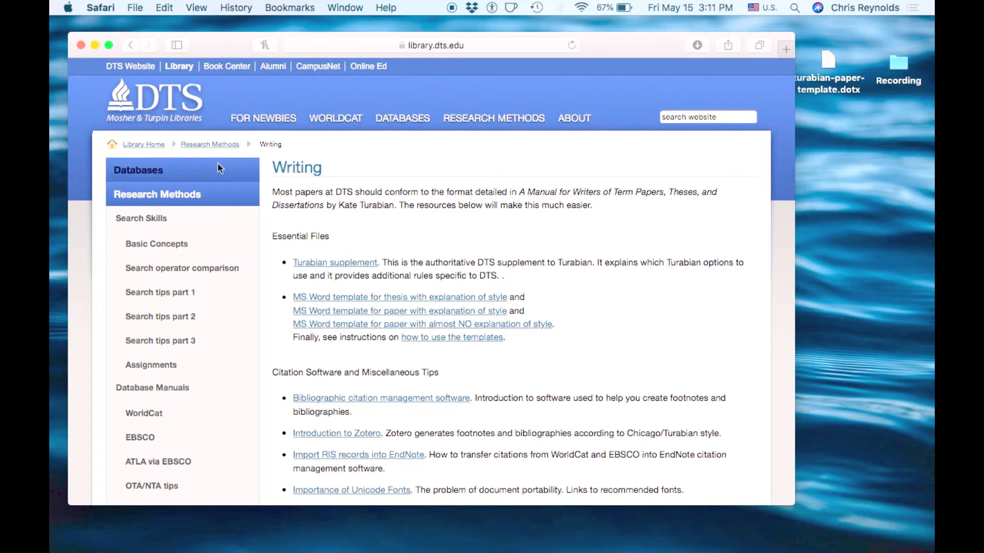
# Step: Minimize the browser, open turabian-paper-template.dotx from the desktop in Word, and set the document zoom to 140%
pyautogui.click(94, 45)
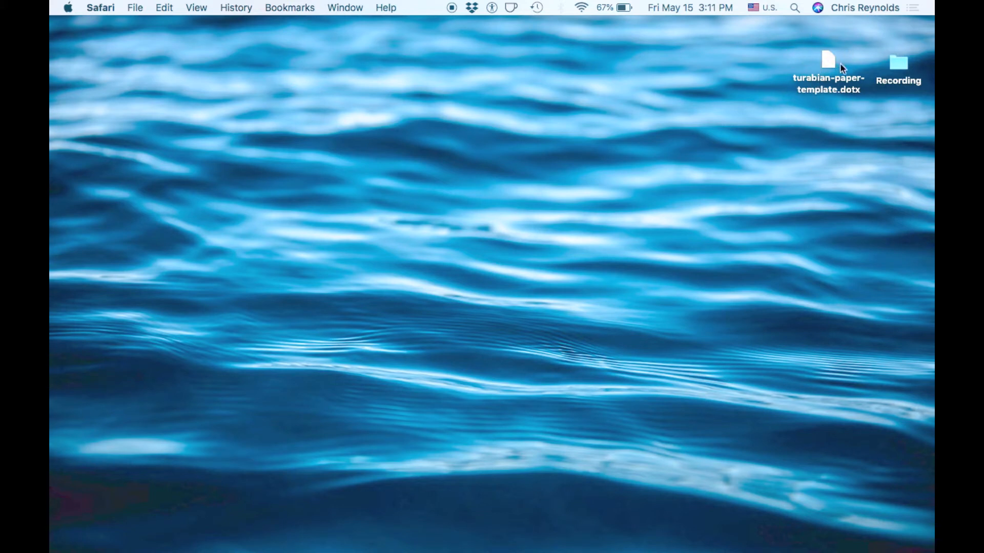
pyautogui.doubleClick(830, 86)
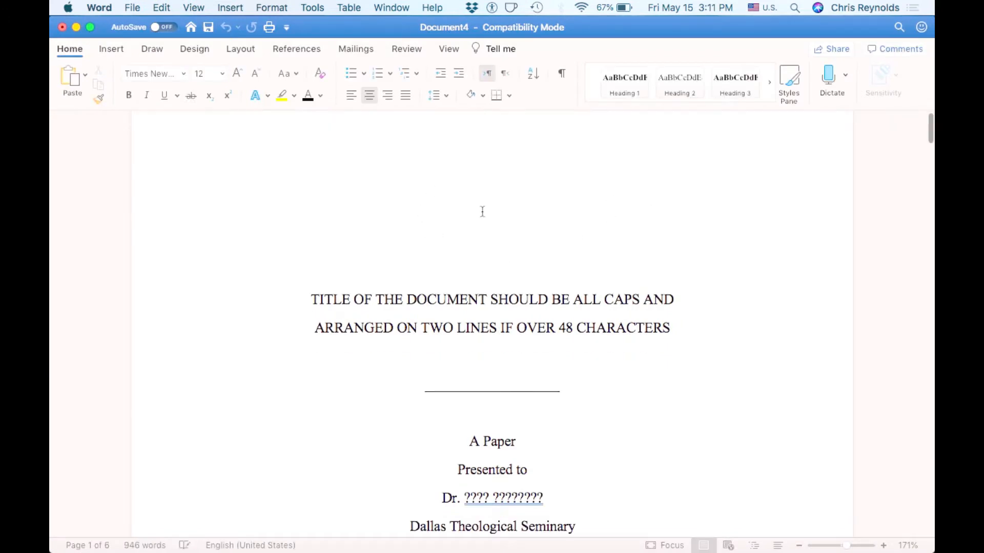
pyautogui.scroll(-1, 483, 211)
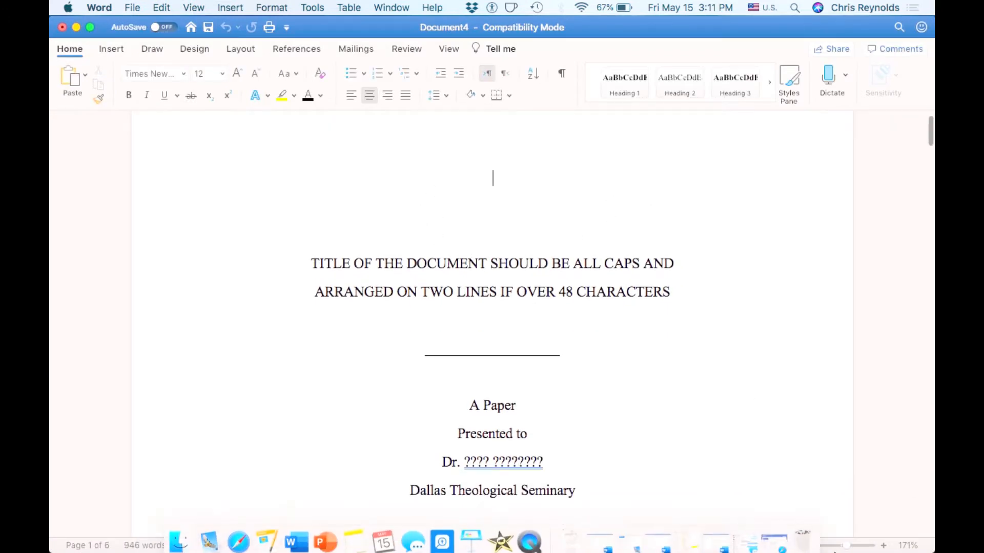
pyautogui.click(802, 546)
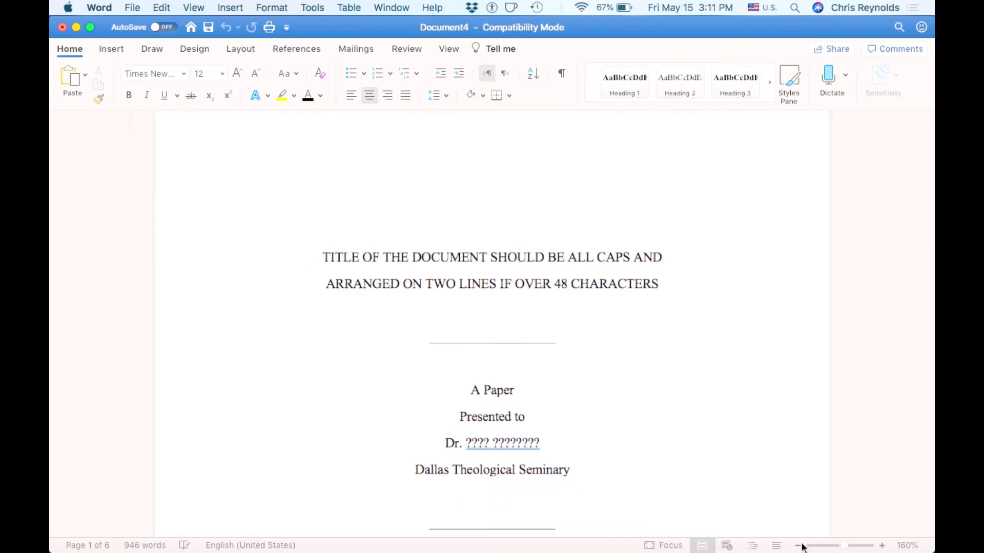
pyautogui.click(800, 546)
pyautogui.click(798, 546)
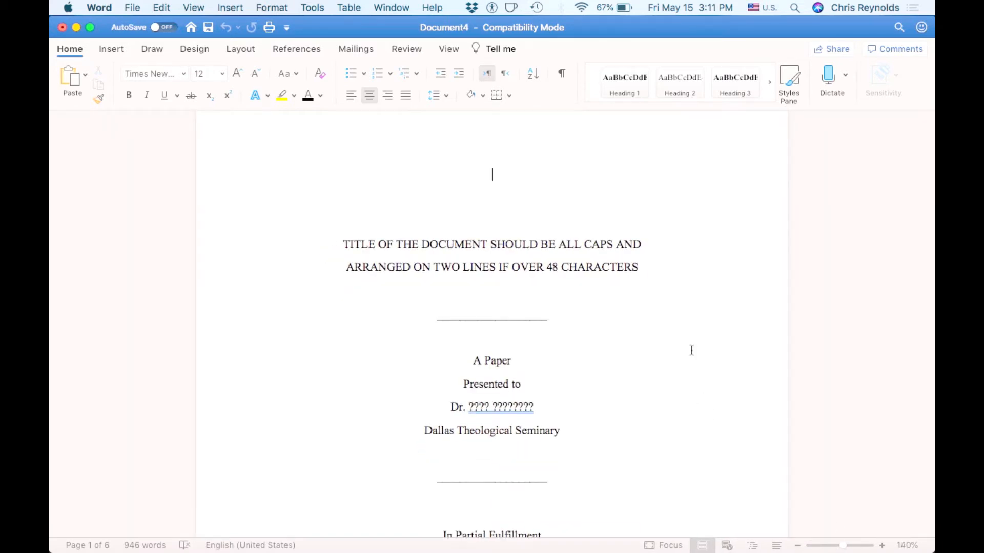
# Step: Look through the template from title page to bibliography, checking the first text page's header and the page number placement
pyautogui.scroll(-10, 691, 351)
pyautogui.scroll(10, 691, 350)
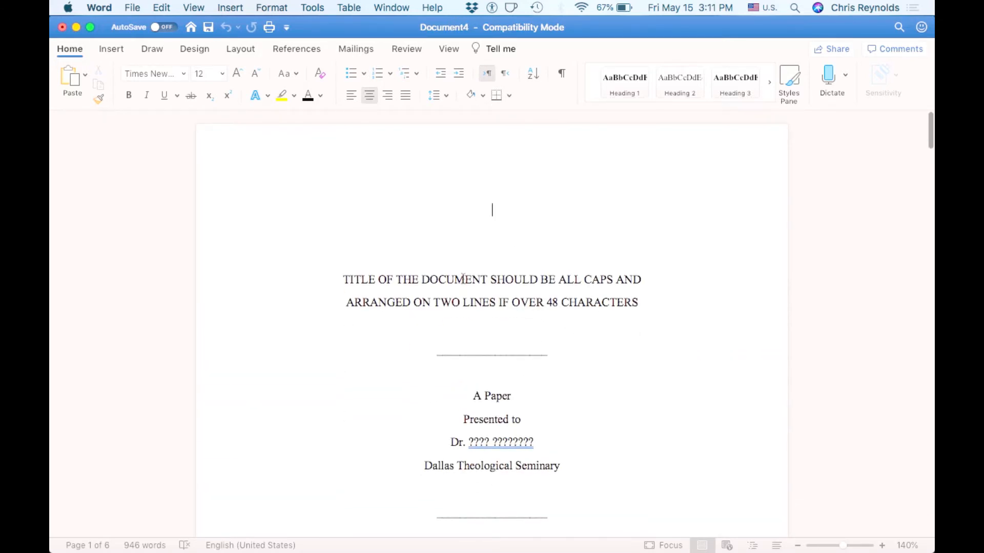
pyautogui.scroll(-10, 463, 280)
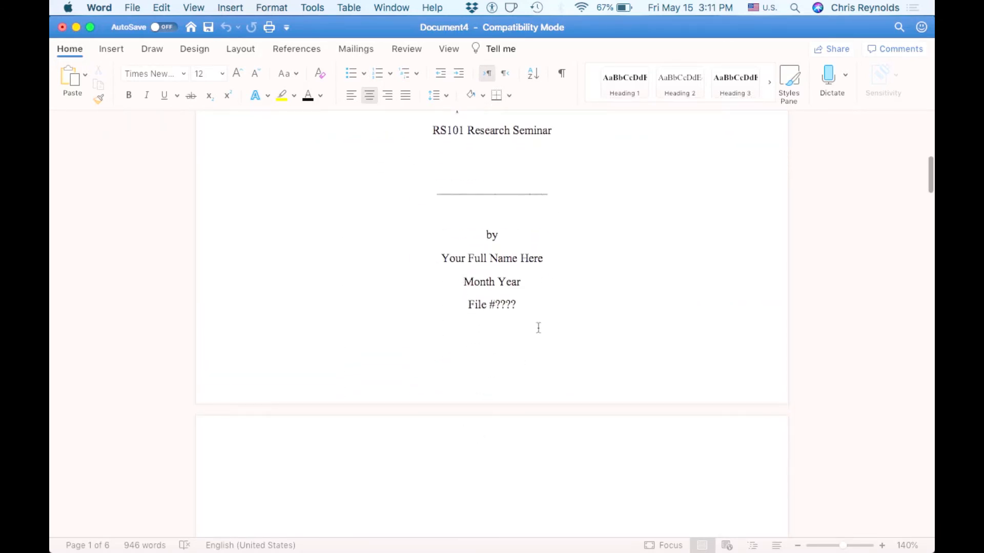
pyautogui.scroll(-10, 519, 356)
pyautogui.scroll(2, 465, 272)
pyautogui.doubleClick(494, 238)
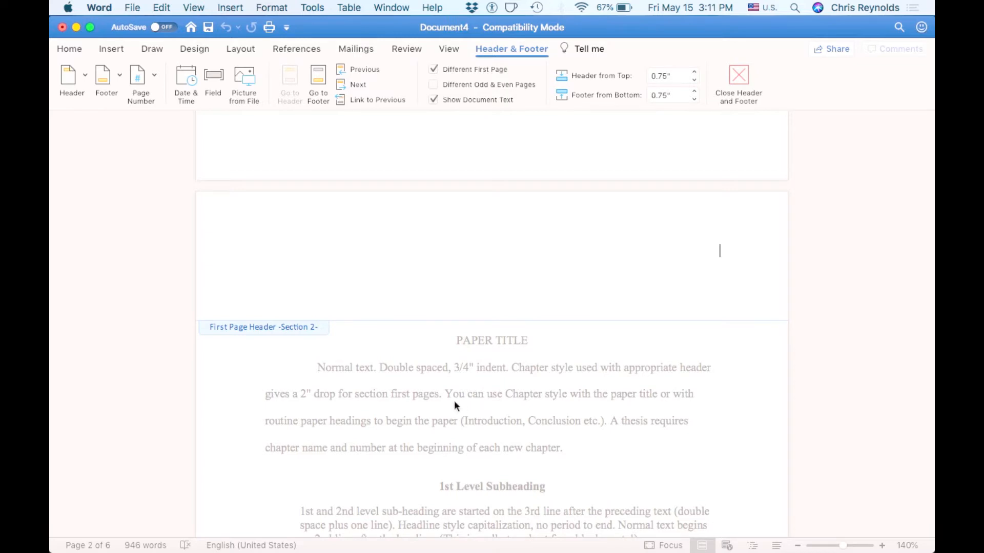
pyautogui.doubleClick(503, 371)
pyautogui.scroll(-10, 501, 296)
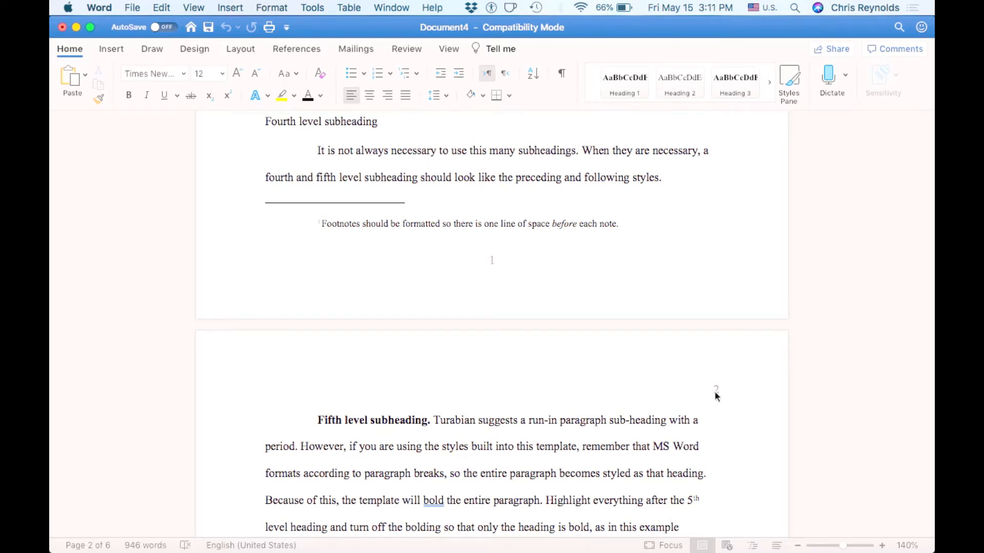
pyautogui.scroll(-20, 650, 387)
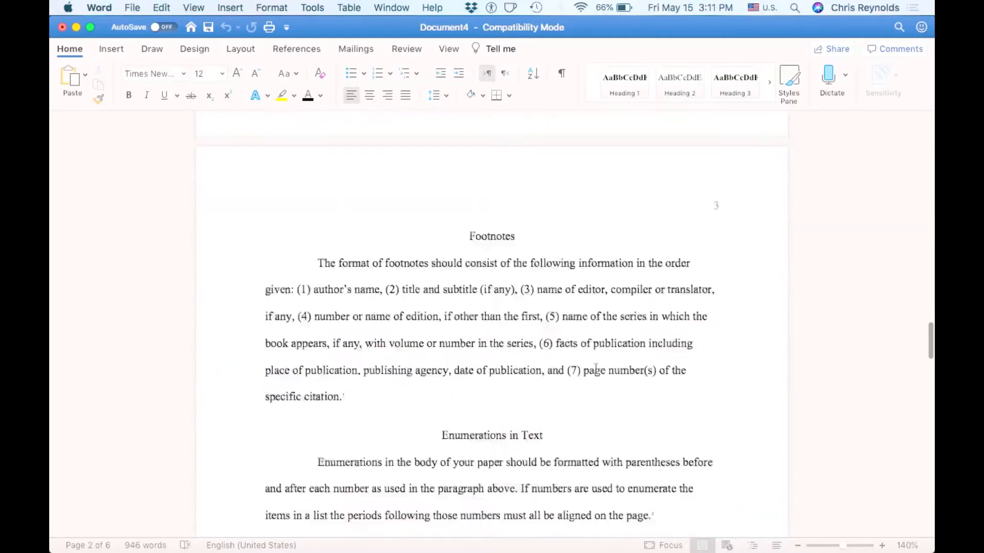
pyautogui.scroll(-20, 595, 369)
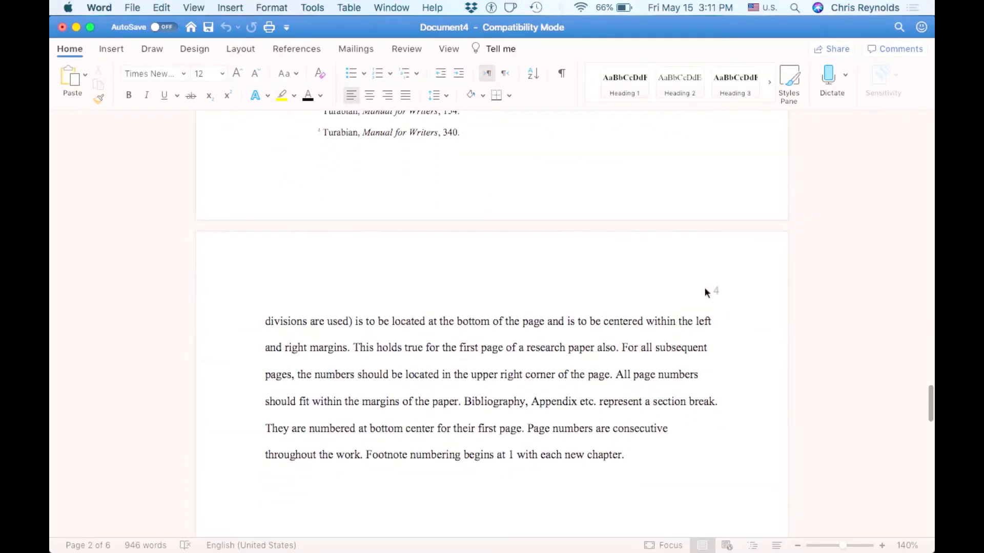
pyautogui.scroll(-5, 704, 287)
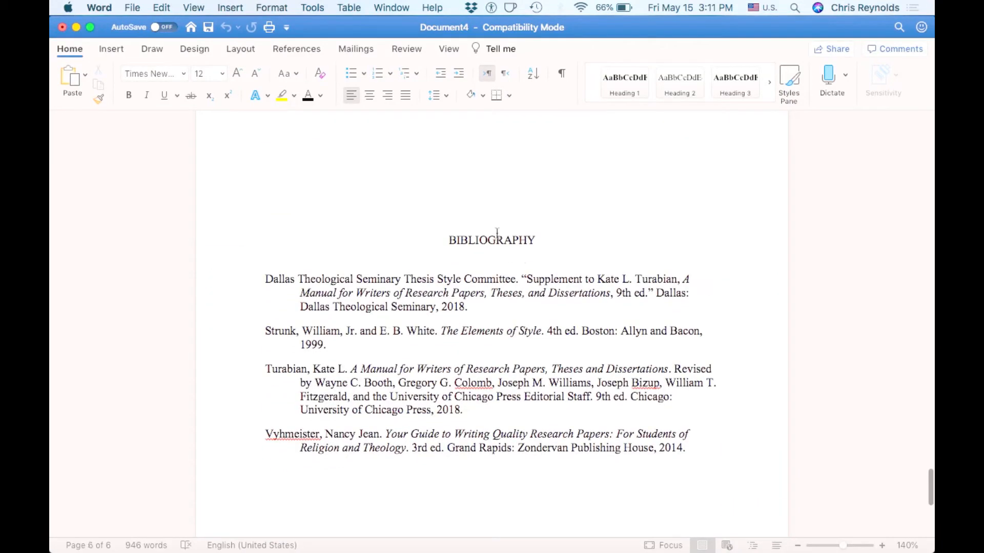
# Step: Examine the first-page header and footer of the bibliography section, closing header editing when done
pyautogui.scroll(2, 481, 241)
pyautogui.scroll(3, 481, 246)
pyautogui.doubleClick(480, 290)
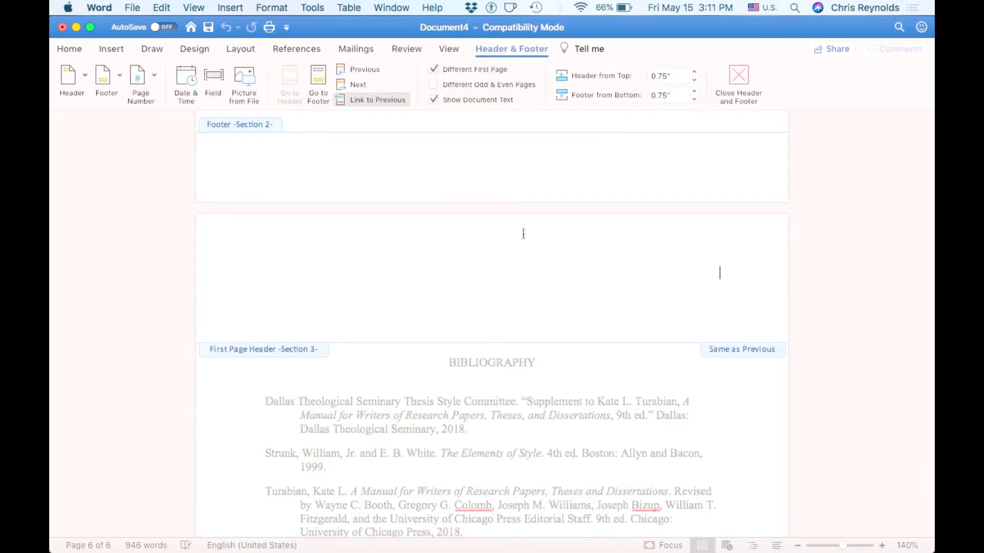
pyautogui.scroll(-8, 504, 385)
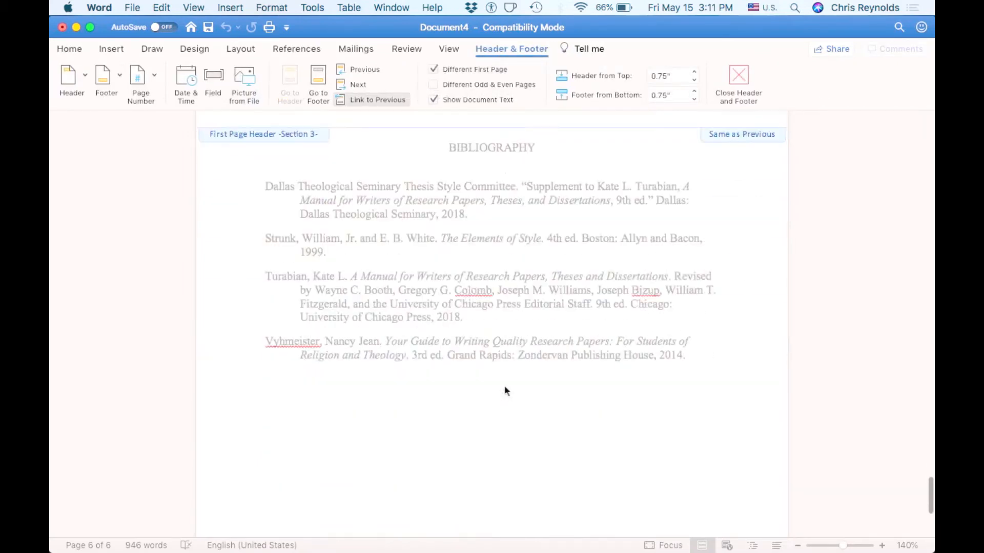
pyautogui.doubleClick(504, 391)
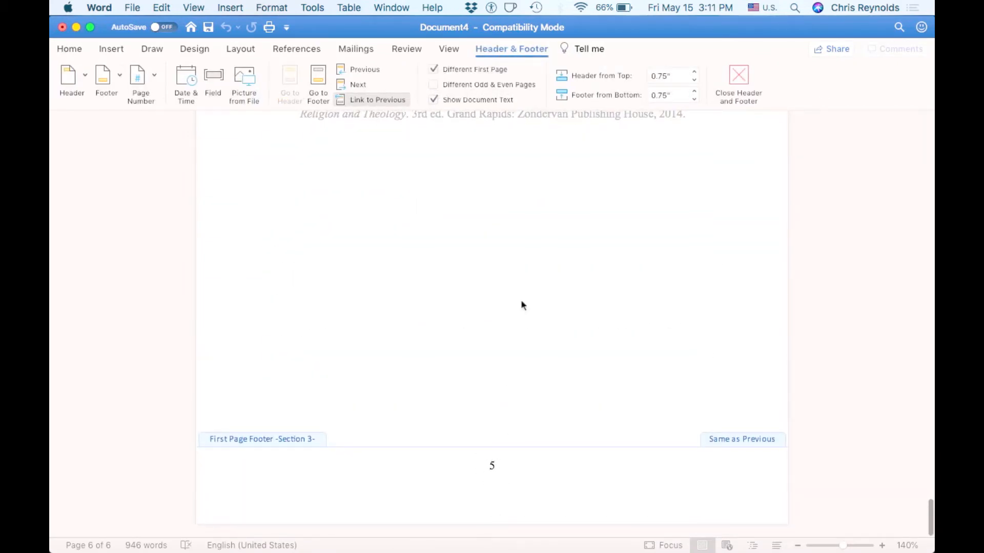
pyautogui.scroll(5, 523, 328)
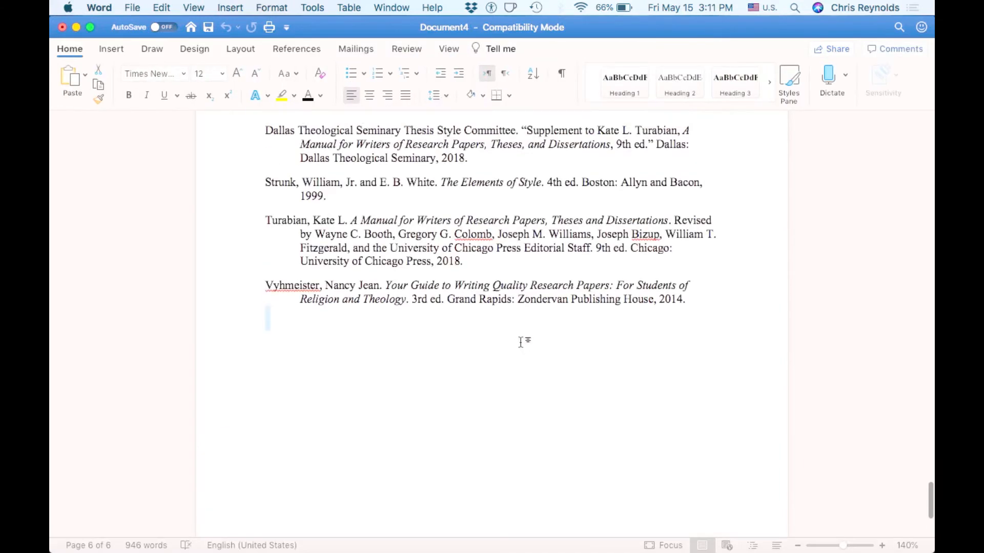
pyautogui.scroll(5, 490, 316)
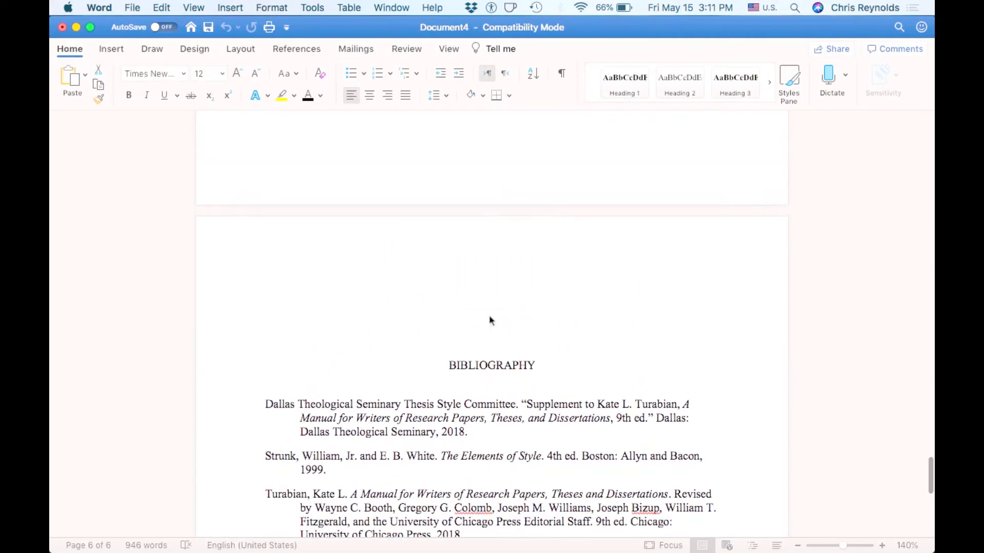
pyautogui.scroll(2, 490, 321)
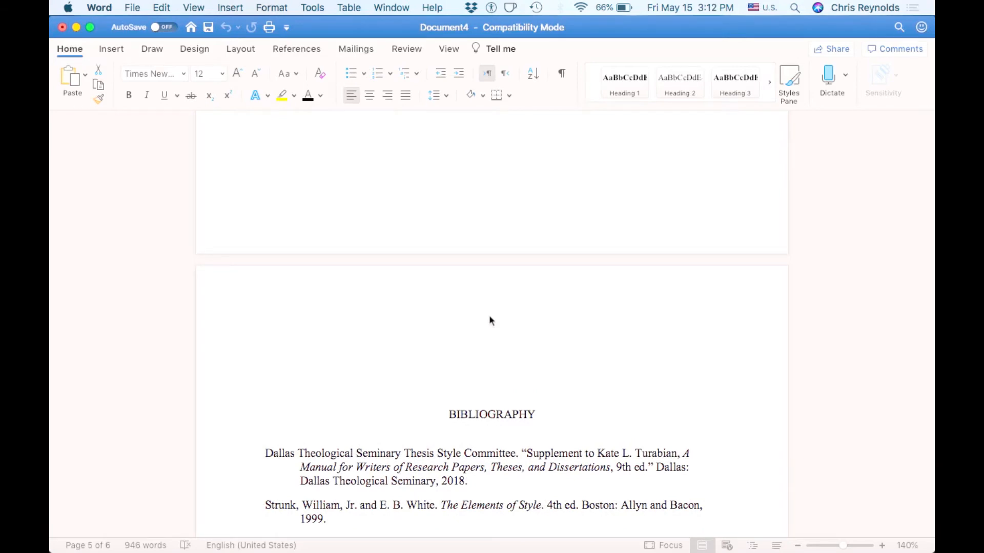
# Step: Return to the title page and display the nonprinting formatting marks
pyautogui.scroll(20, 489, 316)
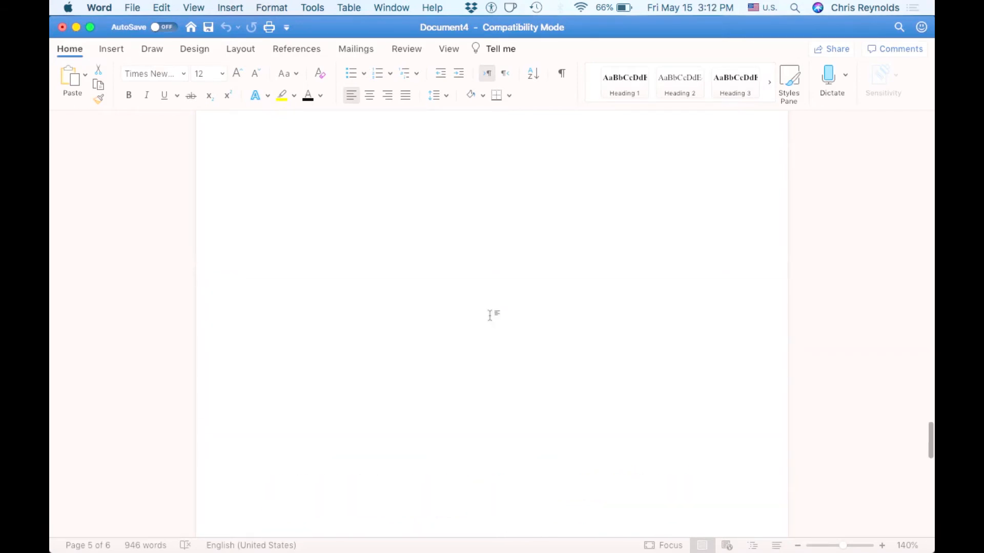
pyautogui.scroll(20, 490, 316)
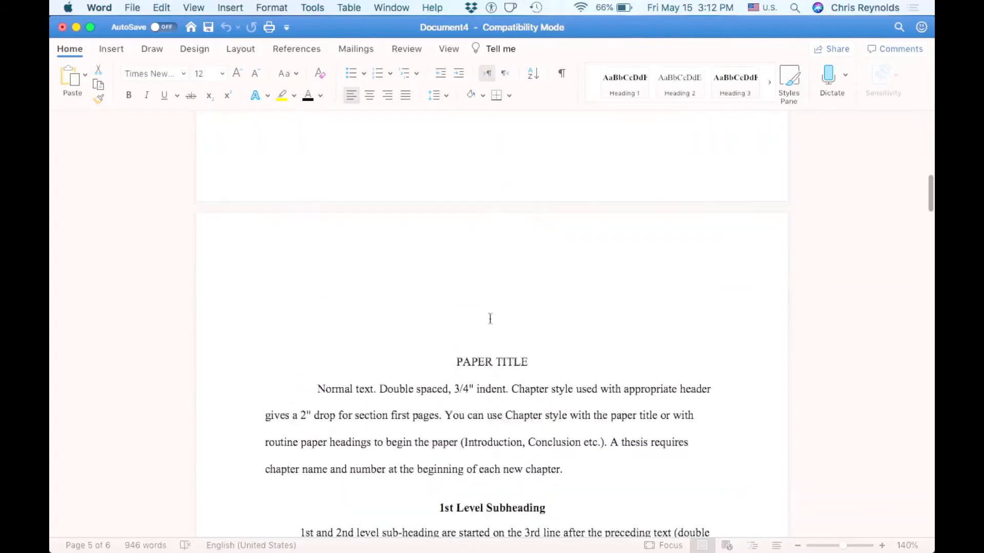
pyautogui.scroll(3, 490, 318)
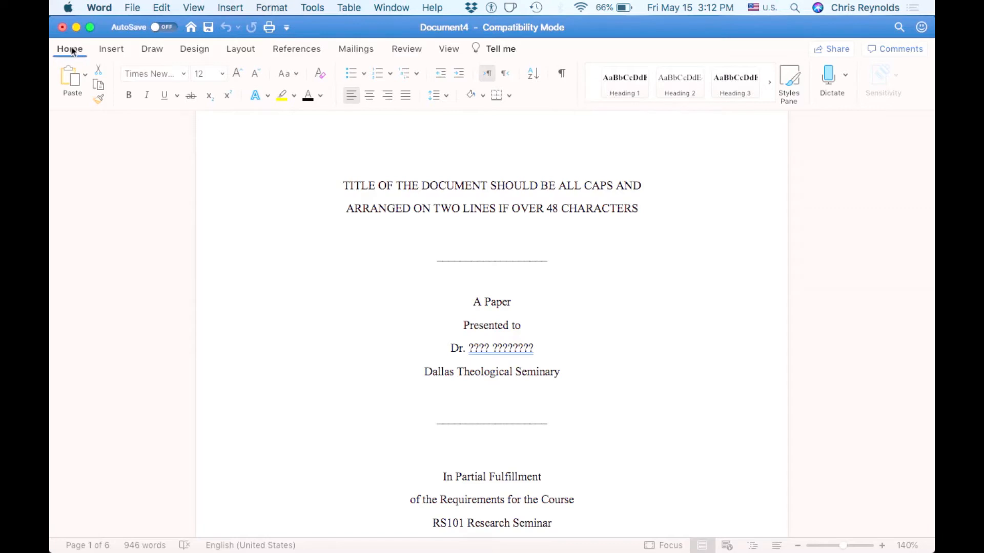
pyautogui.click(562, 75)
pyautogui.click(561, 75)
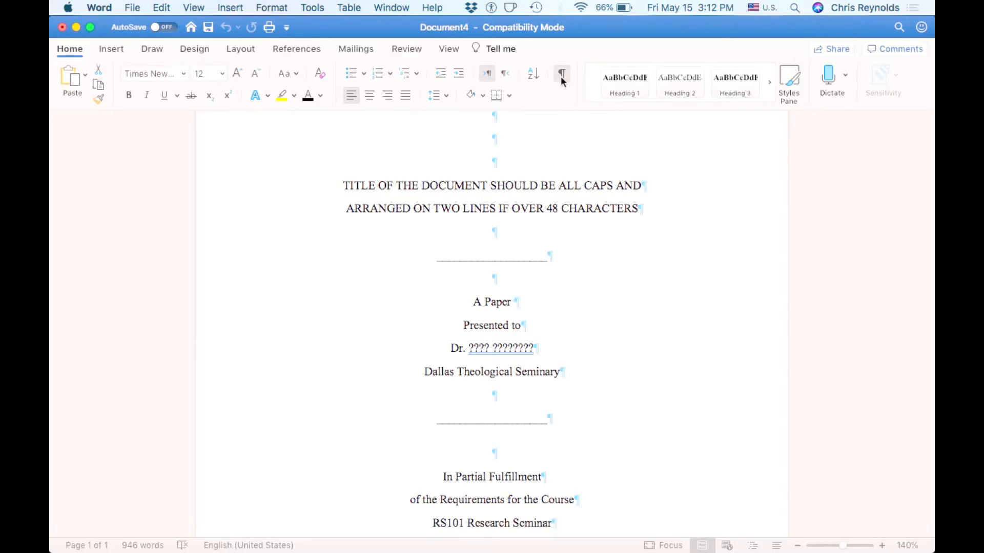
# Step: Examine the paragraph marks throughout the title page and the section break at its end
pyautogui.scroll(2, 528, 146)
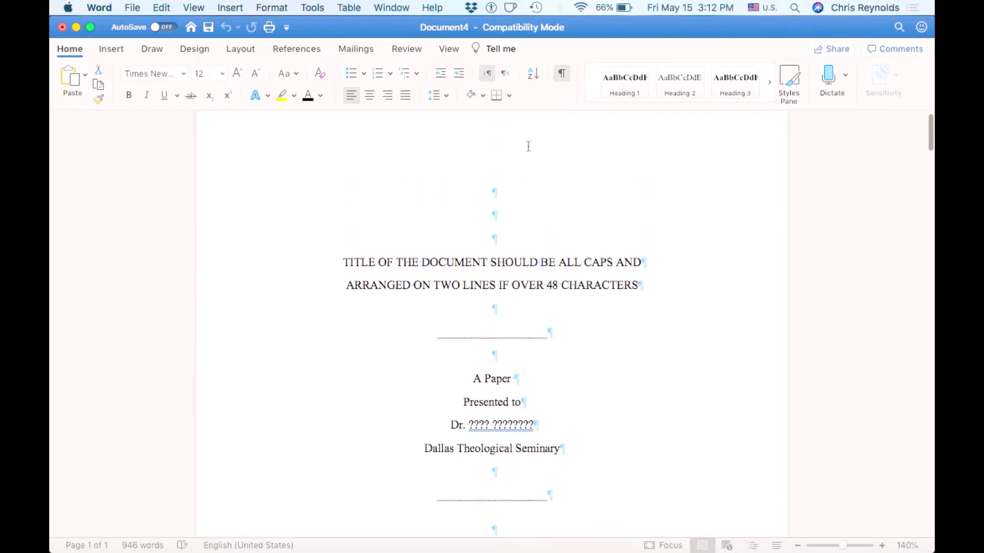
pyautogui.scroll(-3, 528, 146)
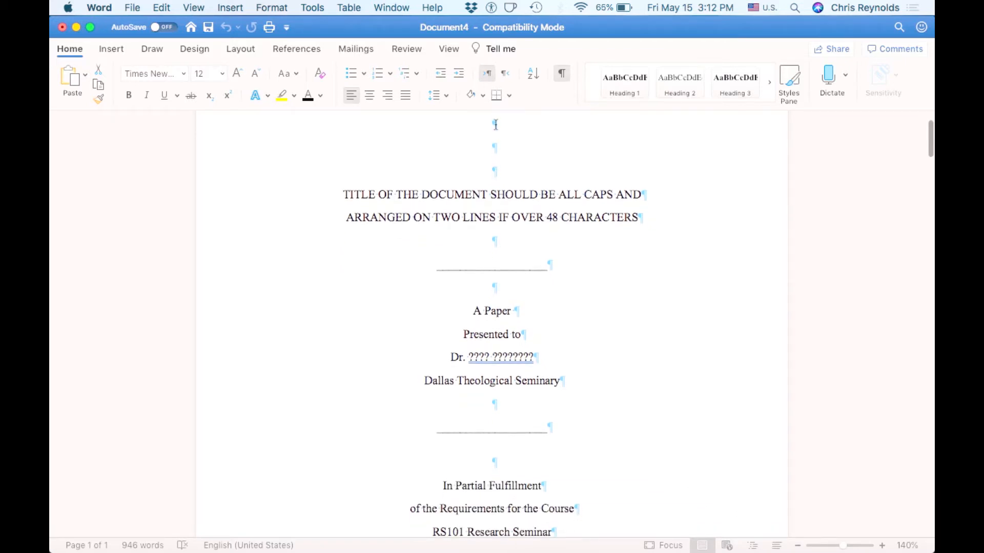
pyautogui.click(377, 195)
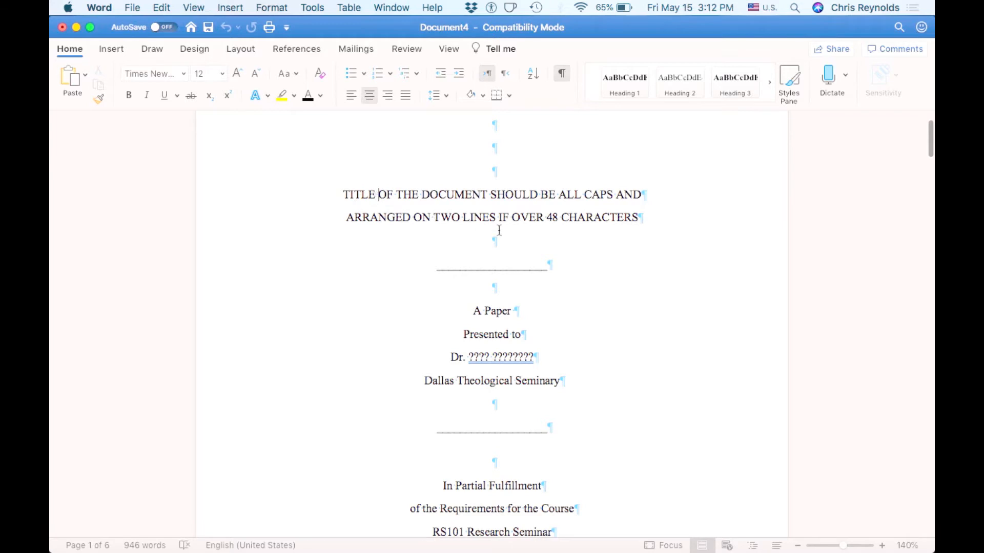
pyautogui.scroll(-5, 498, 230)
pyautogui.scroll(-3, 498, 230)
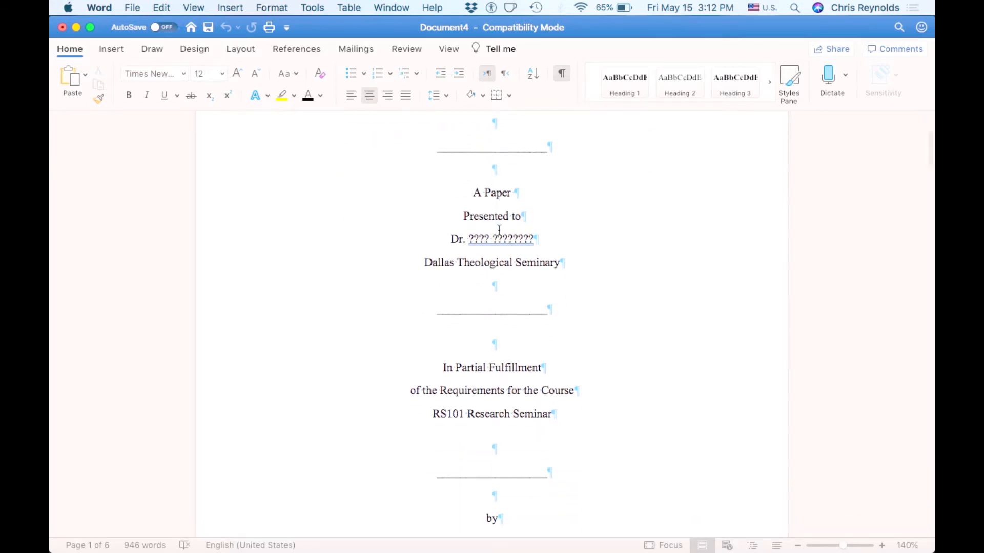
pyautogui.scroll(4, 498, 230)
pyautogui.scroll(-3, 498, 230)
pyautogui.scroll(-5, 499, 230)
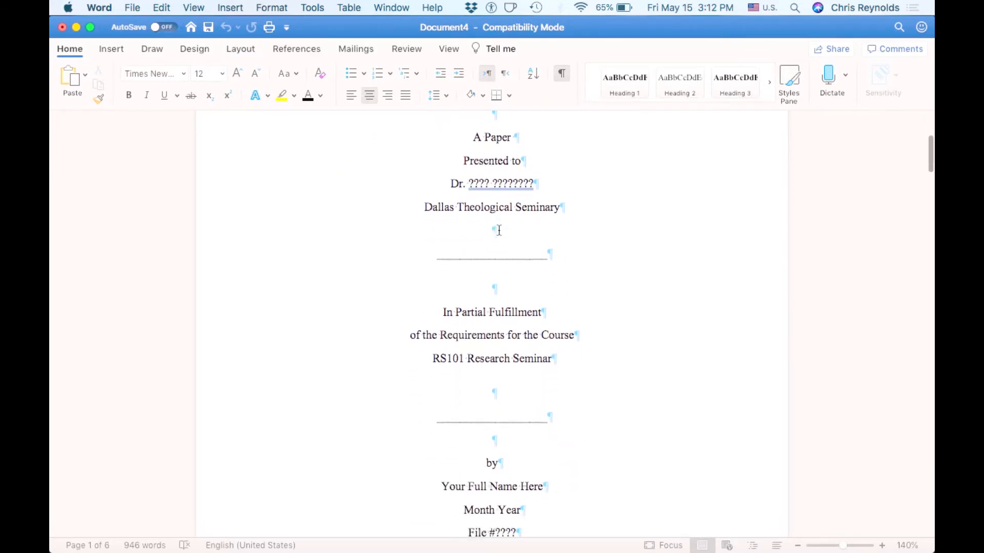
pyautogui.scroll(-3, 499, 230)
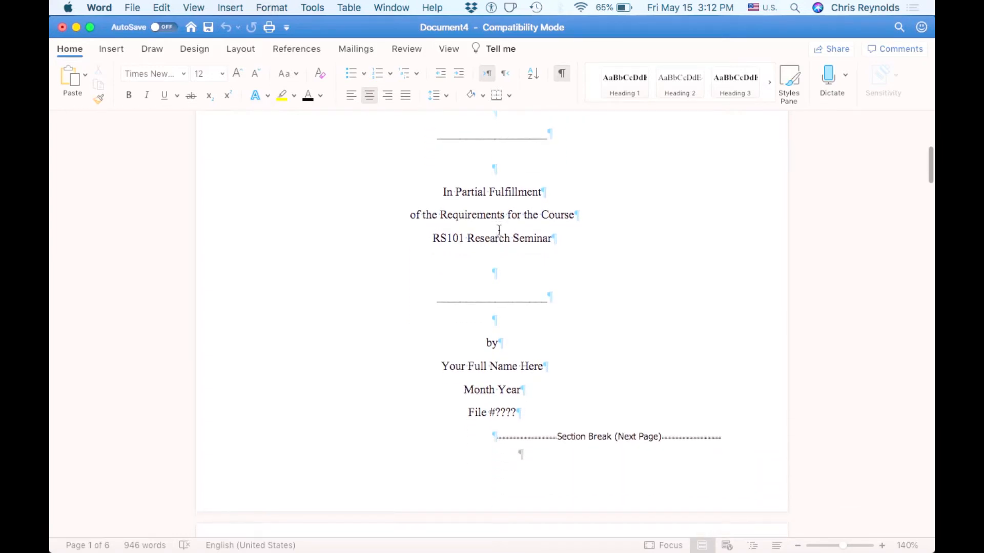
pyautogui.scroll(-4, 498, 230)
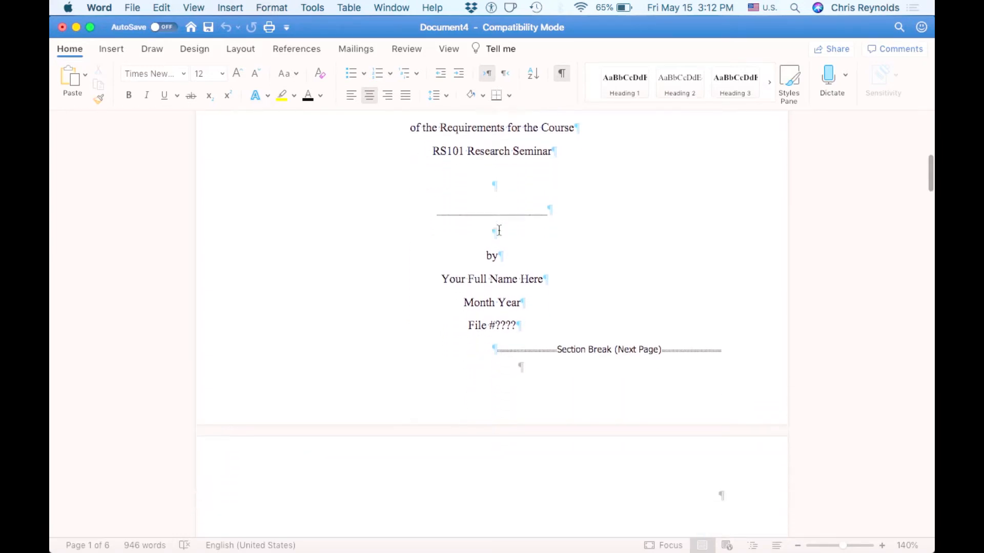
pyautogui.moveTo(495, 329); pyautogui.dragTo(602, 324)
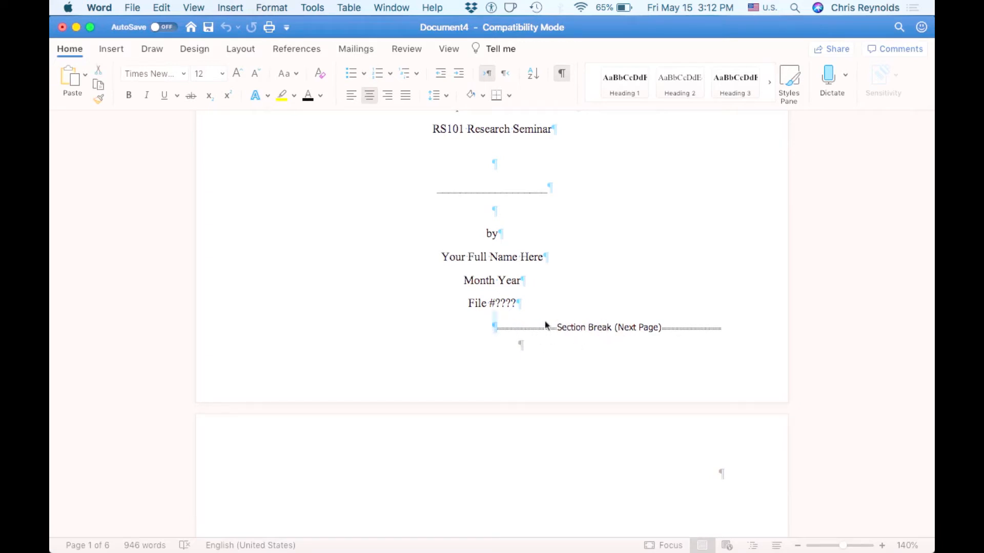
pyautogui.scroll(-3, 568, 328)
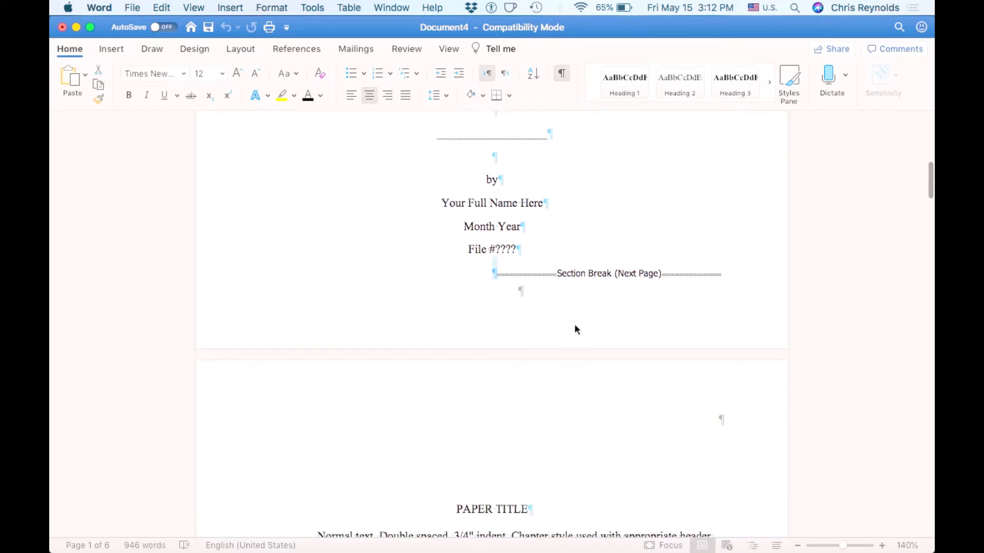
# Step: Delete the template's body text from after the first word "Normal" up to the last word "chapter.", keeping the section break
pyautogui.click(575, 270)
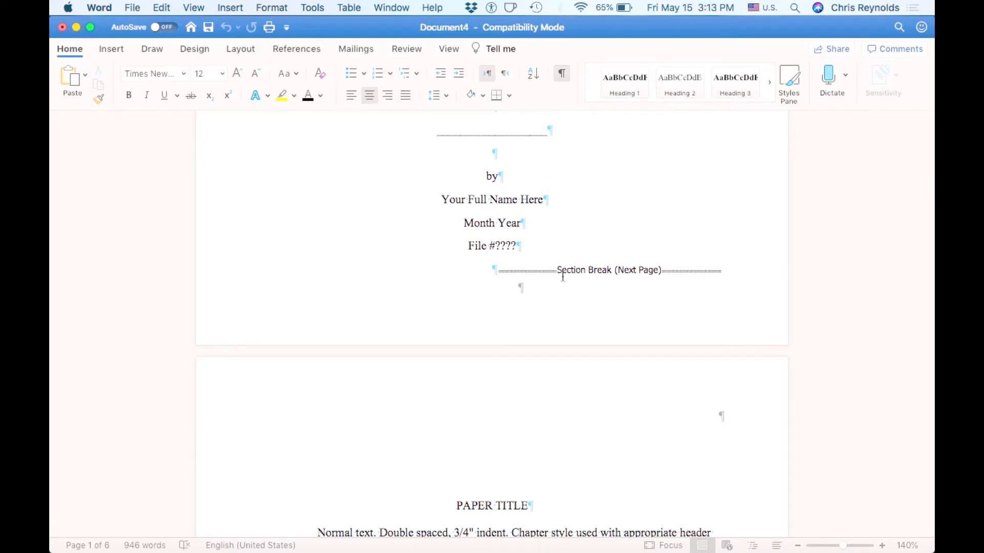
pyautogui.scroll(-1, 562, 275)
pyautogui.scroll(-5, 589, 258)
pyautogui.scroll(-5, 589, 259)
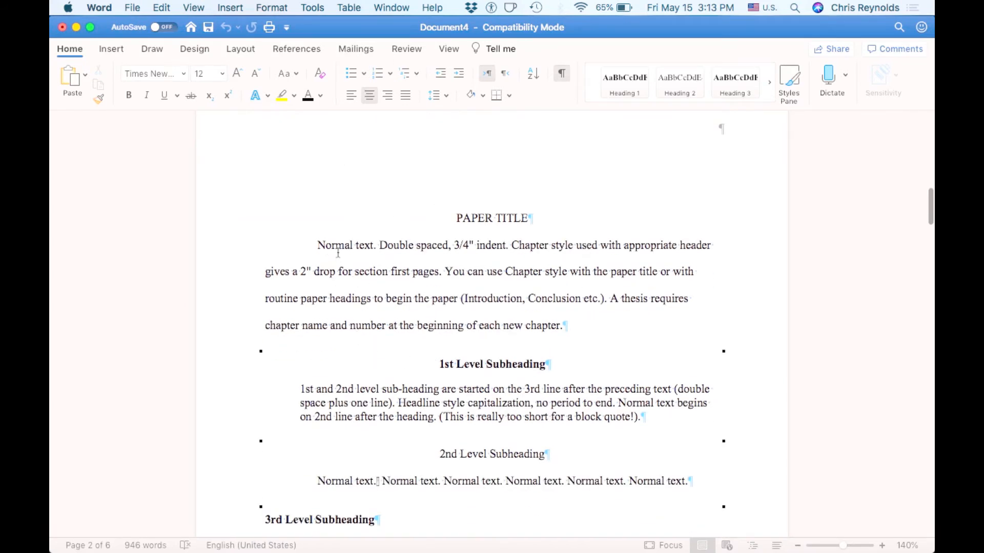
pyautogui.moveTo(356, 245); pyautogui.dragTo(393, 263)
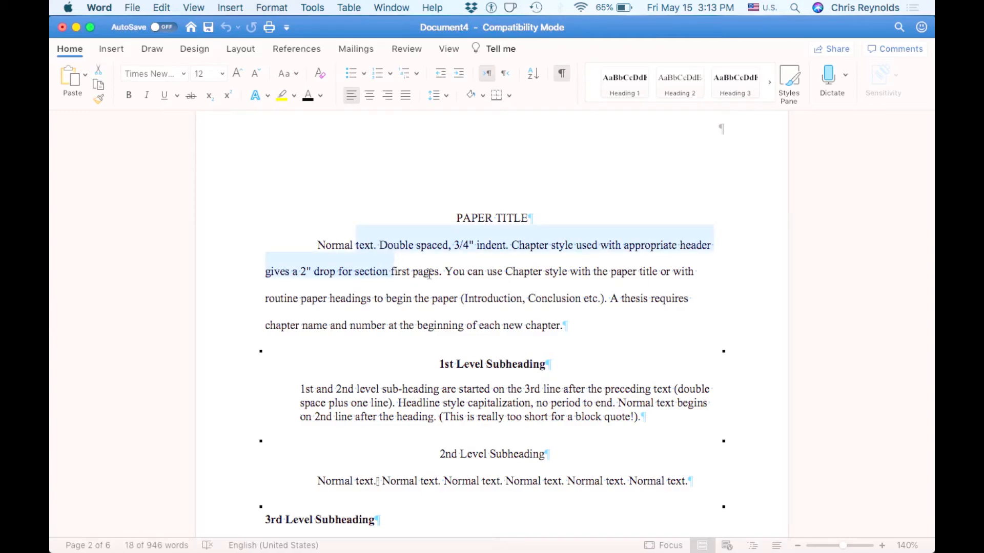
pyautogui.scroll(-15, 428, 272)
pyautogui.scroll(-20, 429, 275)
pyautogui.scroll(10, 430, 274)
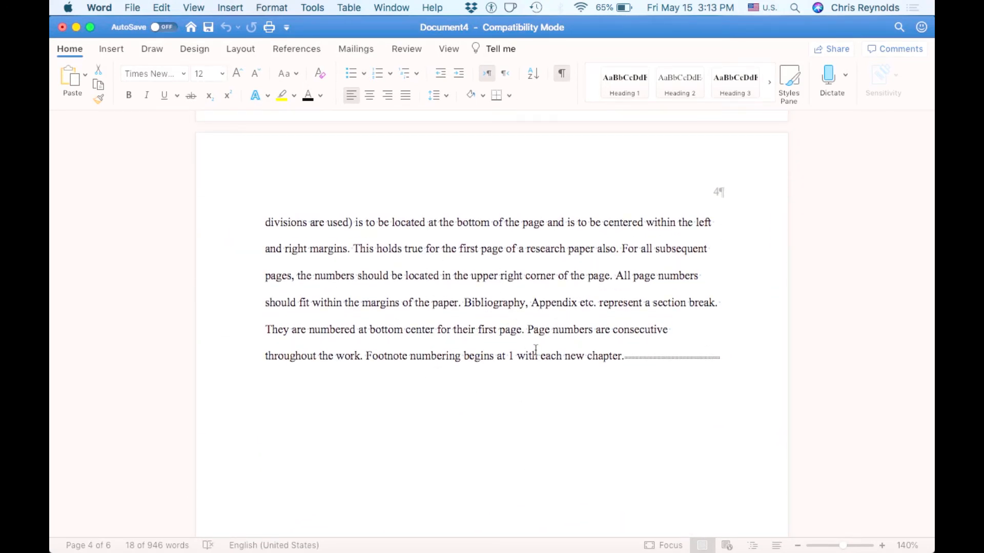
pyautogui.keyDown('shift'); pyautogui.click(583, 357); pyautogui.keyUp('shift')
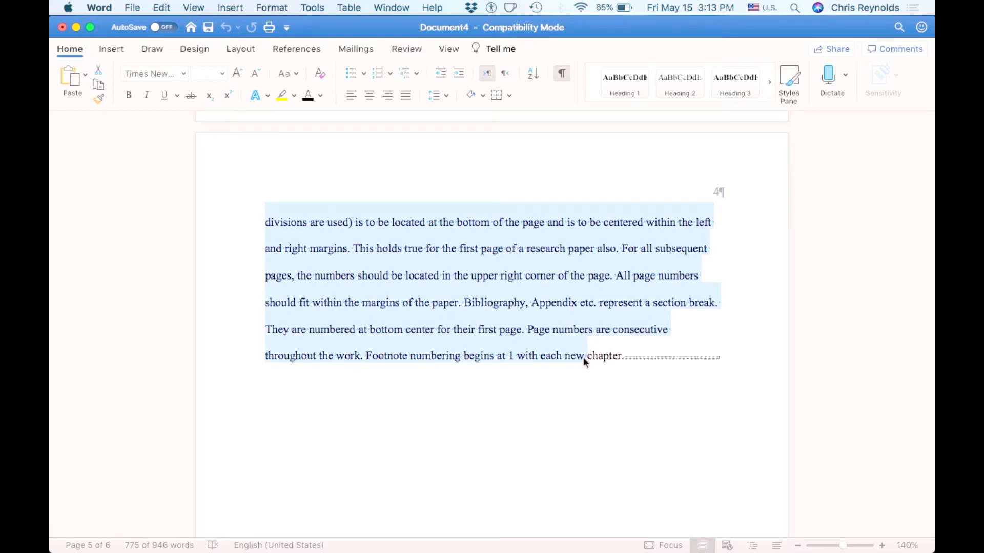
pyautogui.press('BackSpace')
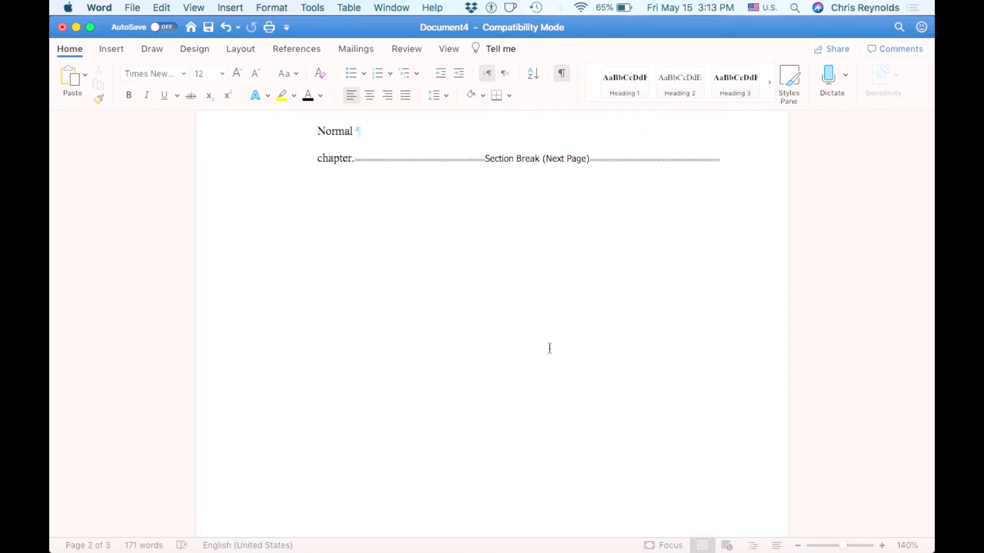
# Step: Examine the title page, its section break and the first text page's page number in the shortened document
pyautogui.scroll(3, 549, 347)
pyautogui.scroll(5, 549, 348)
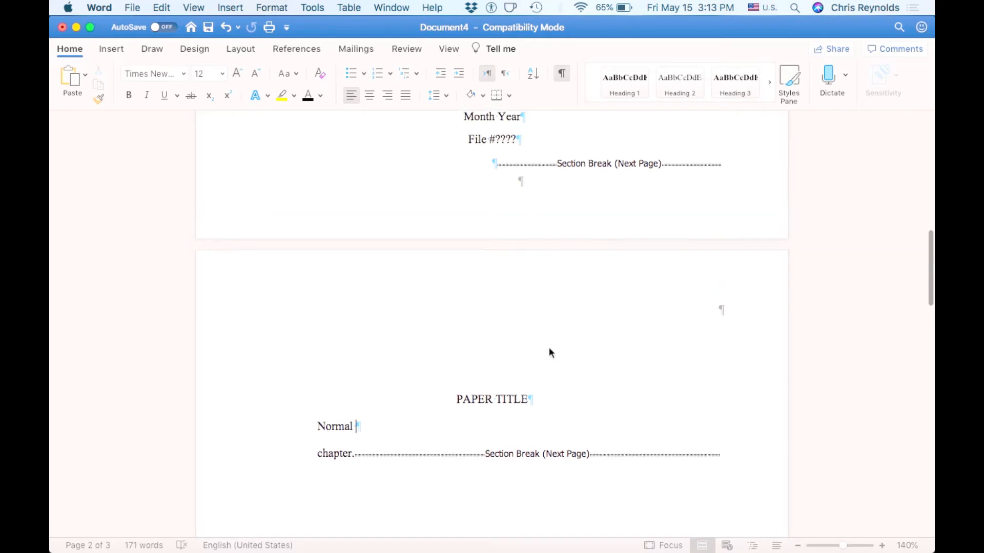
pyautogui.scroll(3, 549, 353)
pyautogui.scroll(1, 550, 353)
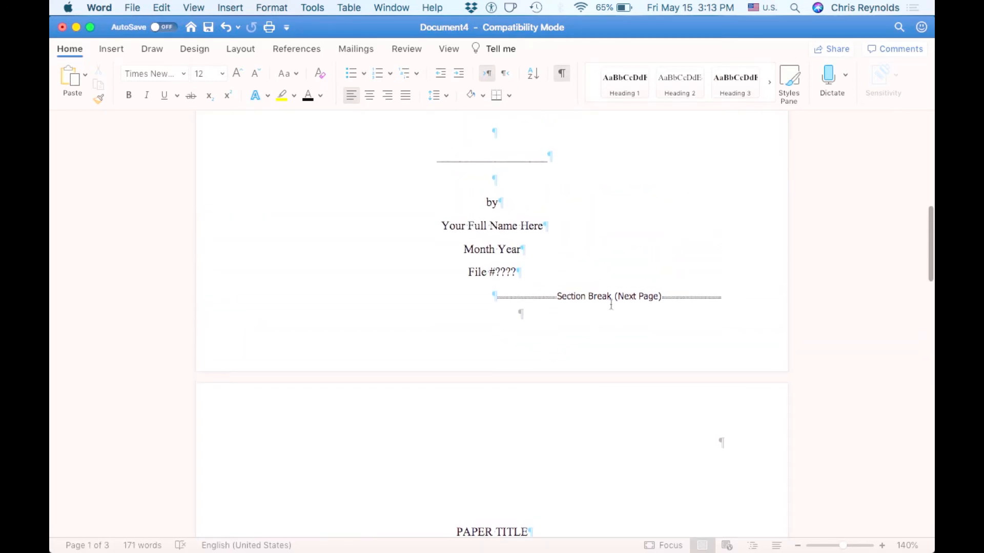
pyautogui.scroll(8, 579, 300)
pyautogui.scroll(-20, 578, 299)
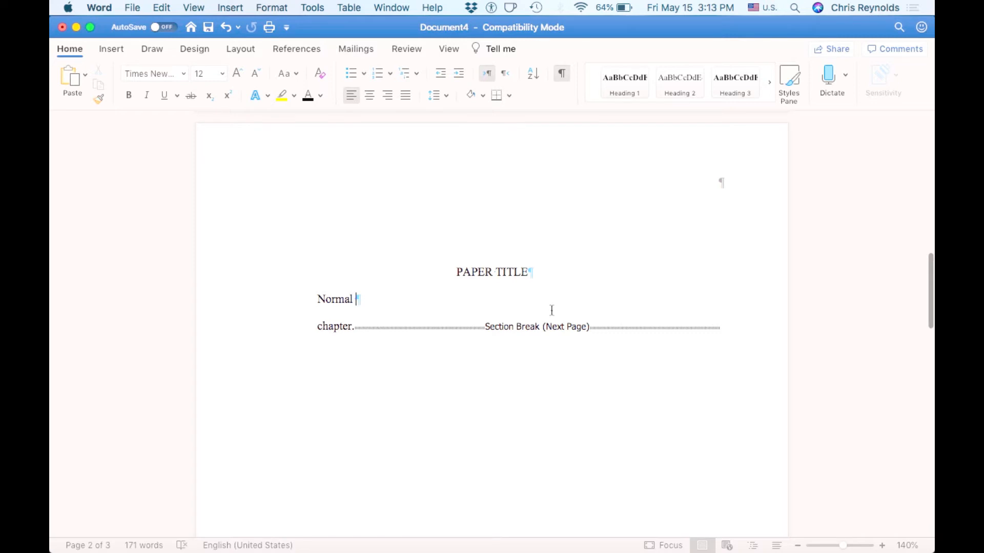
pyautogui.scroll(-15, 551, 310)
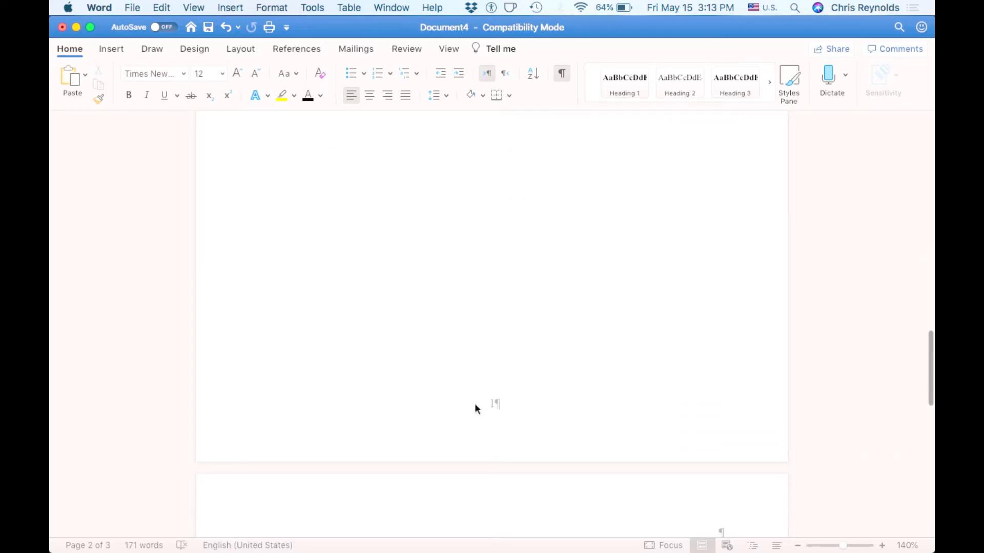
pyautogui.scroll(15, 498, 404)
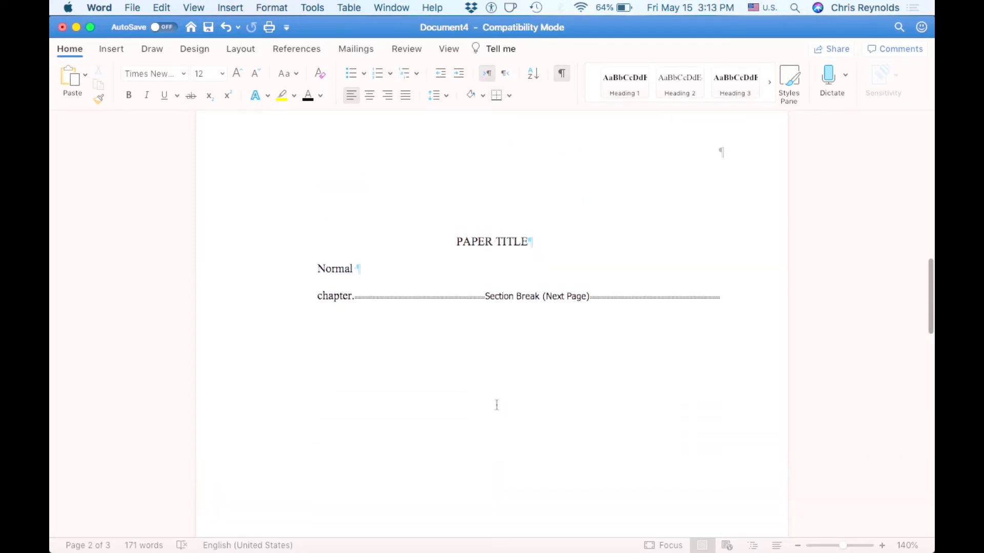
# Step: Insert four empty paragraphs between "chapter." and the section break on the first text page
pyautogui.scroll(1, 497, 405)
pyautogui.click(355, 377)
pyautogui.press('Return')
pyautogui.press('Return')
pyautogui.press('Return')
pyautogui.press('Return')
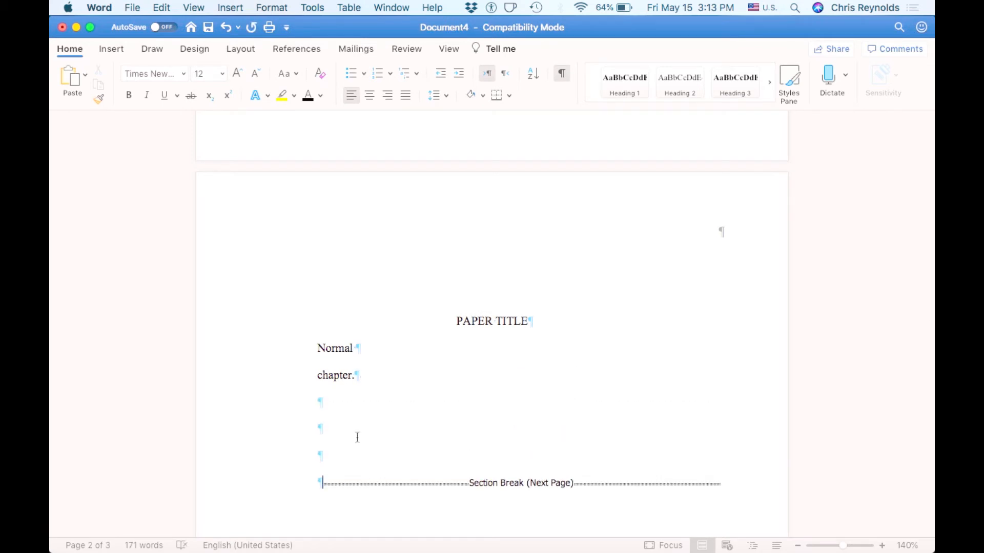
# Step: Add enough empty paragraphs before the section break to push it onto a second text page
pyautogui.scroll(-2, 358, 437)
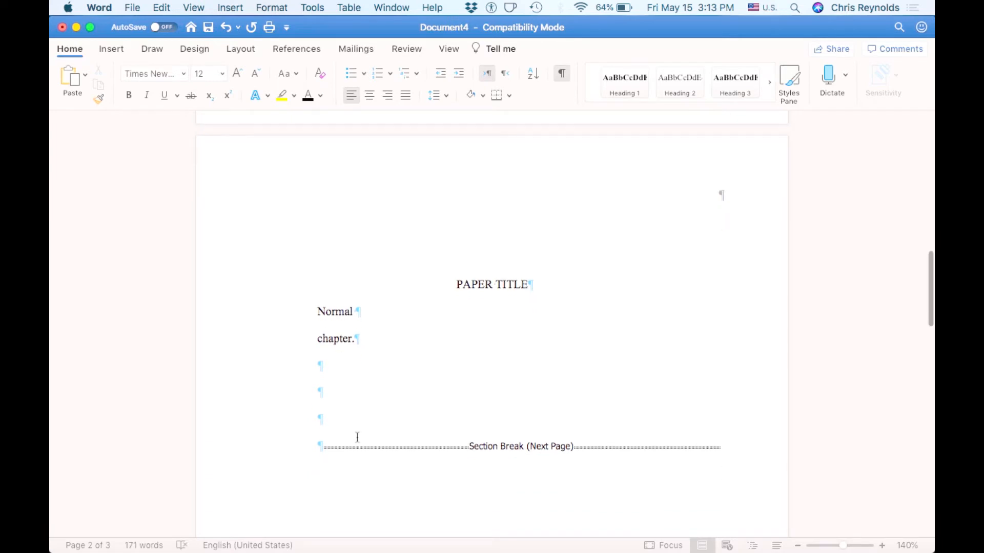
pyautogui.scroll(-1, 357, 437)
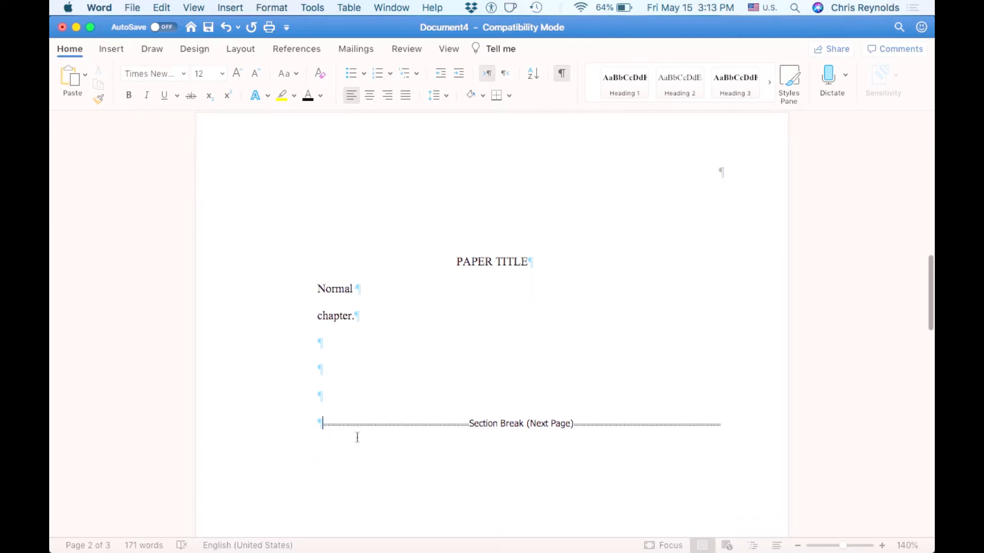
pyautogui.scroll(-1, 357, 437)
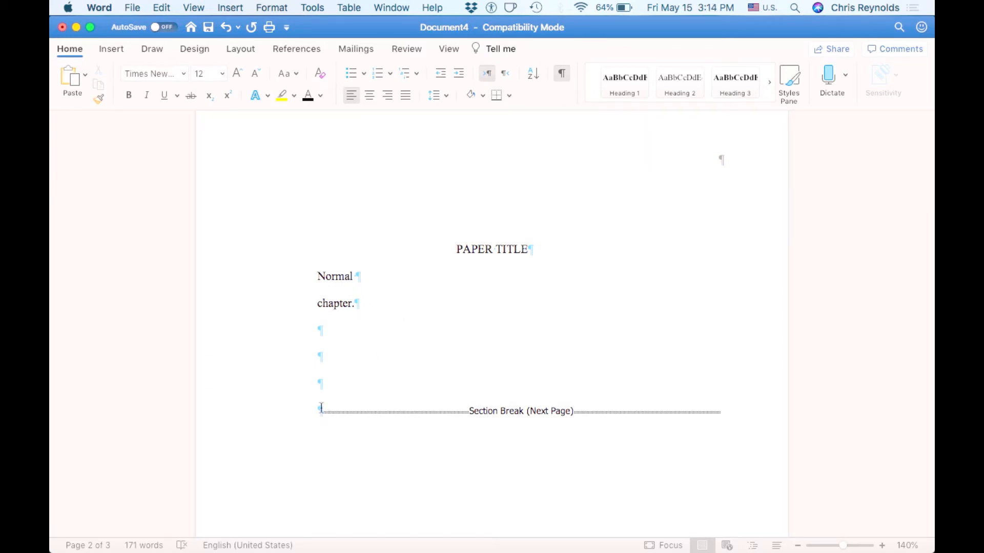
pyautogui.press('Return')
pyautogui.press('Return')
pyautogui.press('Return')
pyautogui.press('Return')
pyautogui.press('Return')
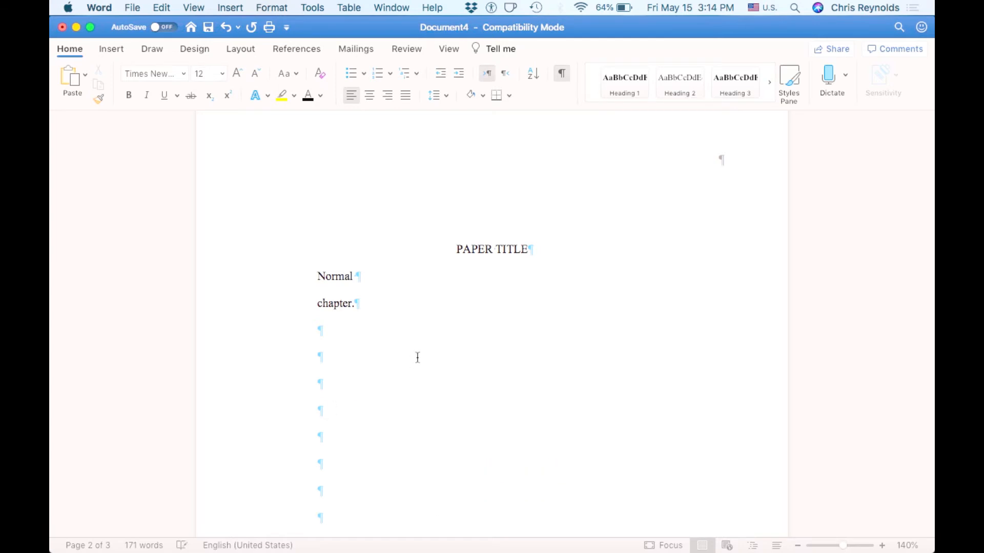
pyautogui.scroll(-5, 418, 358)
pyautogui.press('Return')
pyautogui.press('Return')
pyautogui.press('Return')
pyautogui.press('Return')
pyautogui.press('Return')
pyautogui.press('Return')
pyautogui.press('Return')
pyautogui.press('Return')
pyautogui.press('Return')
pyautogui.press('Return')
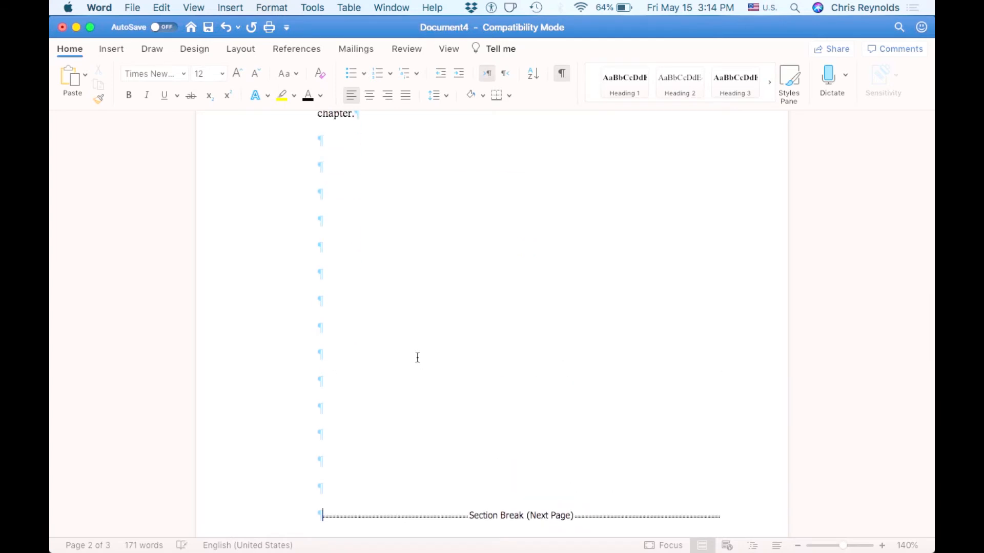
pyautogui.press('Return')
pyautogui.press('Return')
# Step: Examine the page number positions on both text pages and the section break leading to the bibliography
pyautogui.scroll(-6, 418, 358)
pyautogui.scroll(-3, 312, 413)
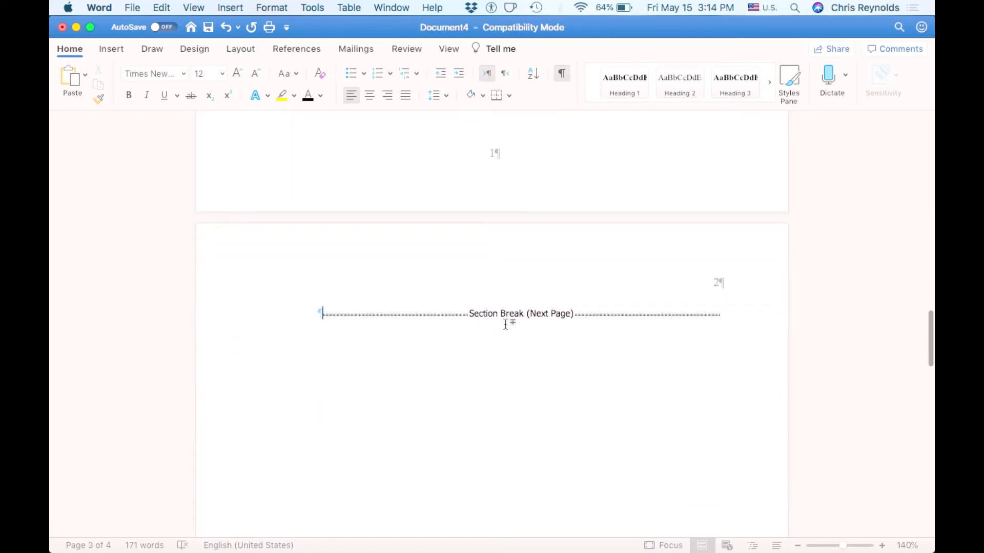
pyautogui.scroll(2, 505, 320)
pyautogui.scroll(1, 503, 338)
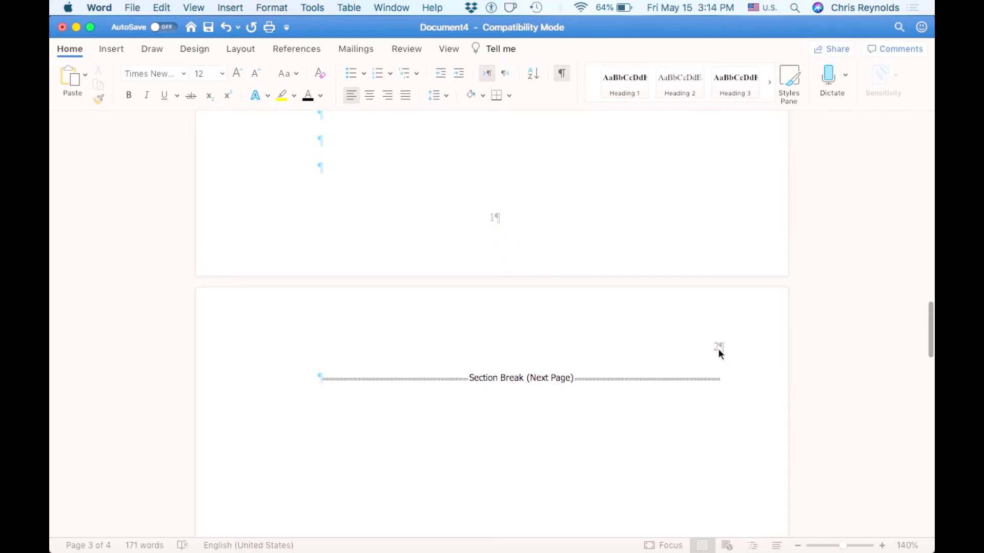
pyautogui.scroll(-5, 625, 354)
pyautogui.scroll(-3, 625, 353)
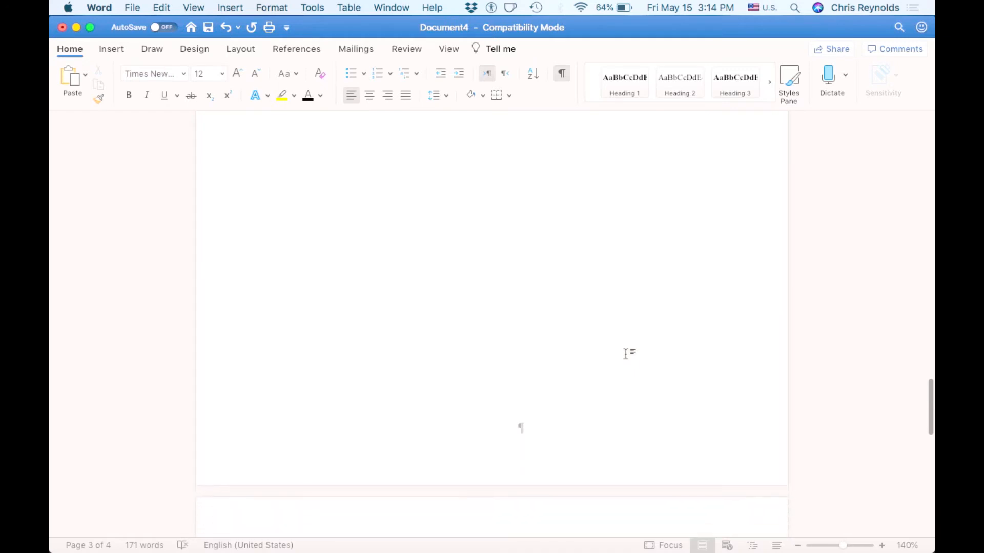
pyautogui.scroll(-8, 677, 374)
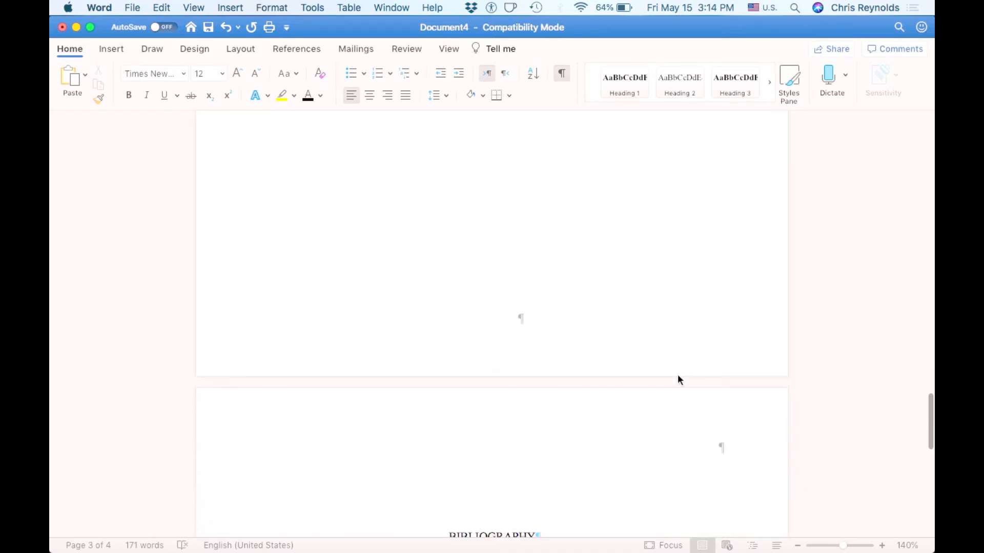
pyautogui.scroll(-3, 677, 376)
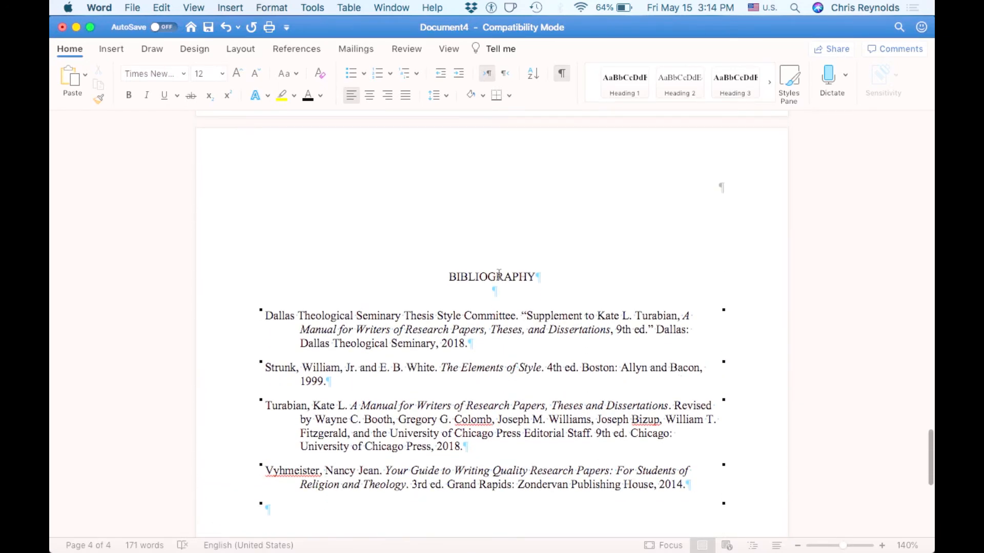
pyautogui.scroll(20, 498, 272)
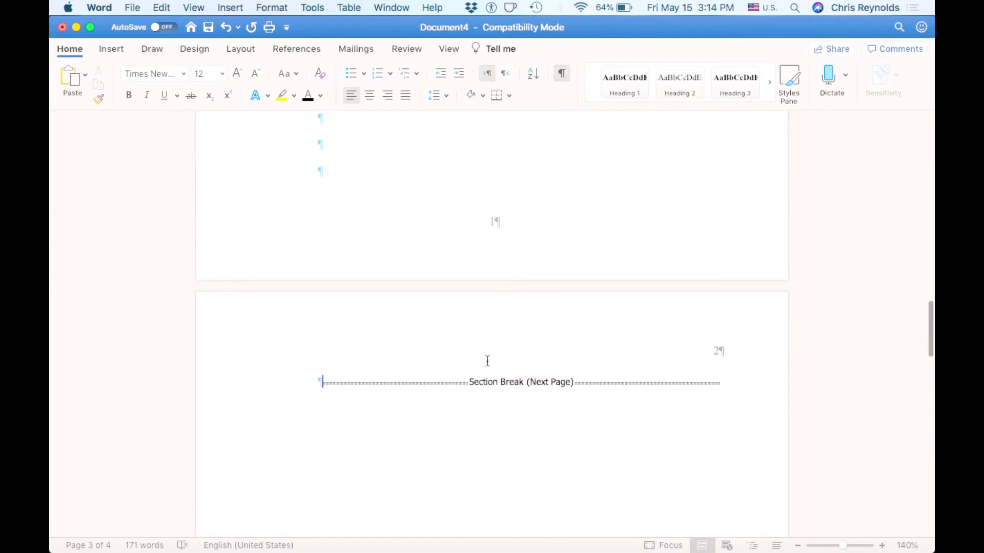
pyautogui.scroll(-15, 488, 384)
pyautogui.scroll(-5, 489, 383)
pyautogui.scroll(20, 489, 351)
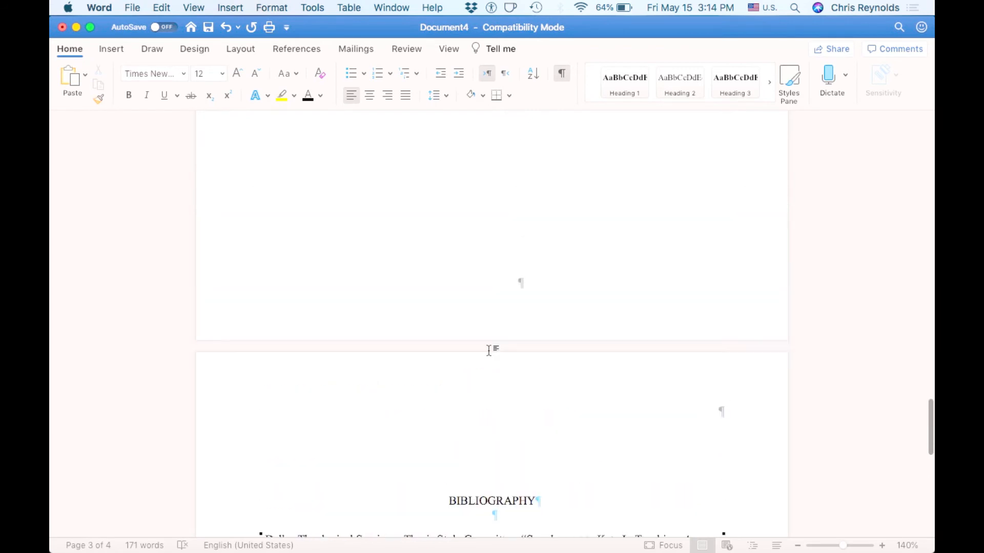
# Step: Replace the "Normal" and "chapter." lines under PAPER TITLE with nearly two lines of random filler text
pyautogui.scroll(-5, 487, 355)
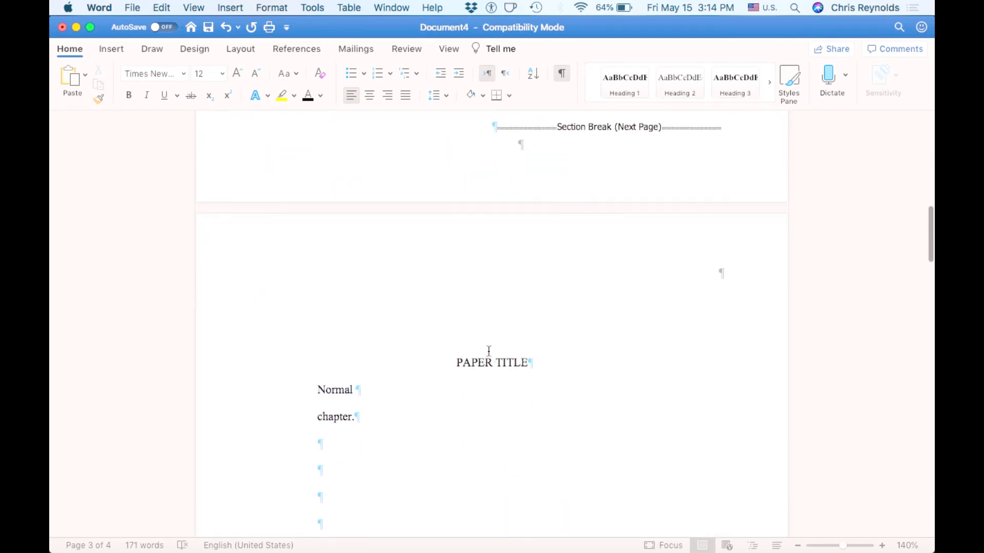
pyautogui.click(340, 350)
pyautogui.moveTo(339, 349); pyautogui.dragTo(323, 340)
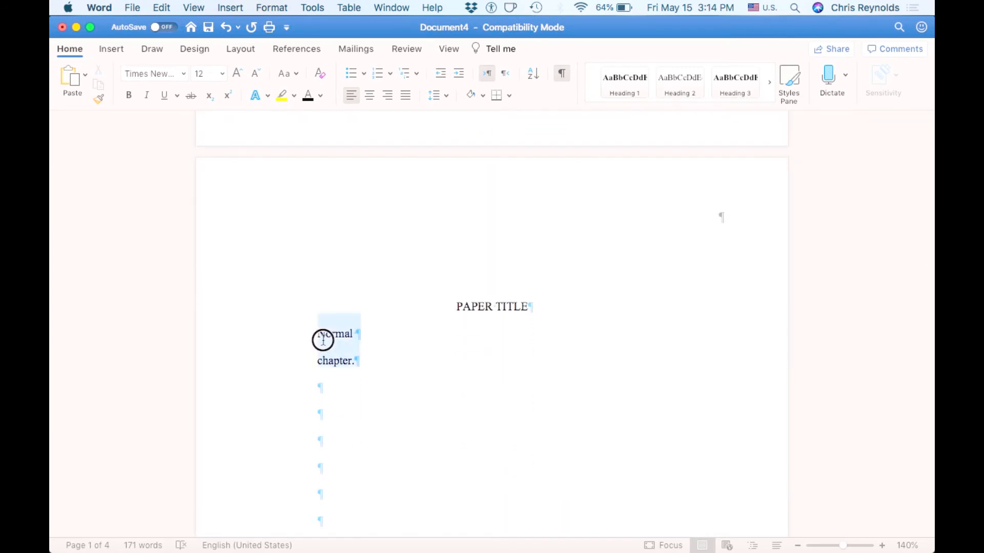
pyautogui.write(';lsdjldjfals;djfl;kasdfkla')
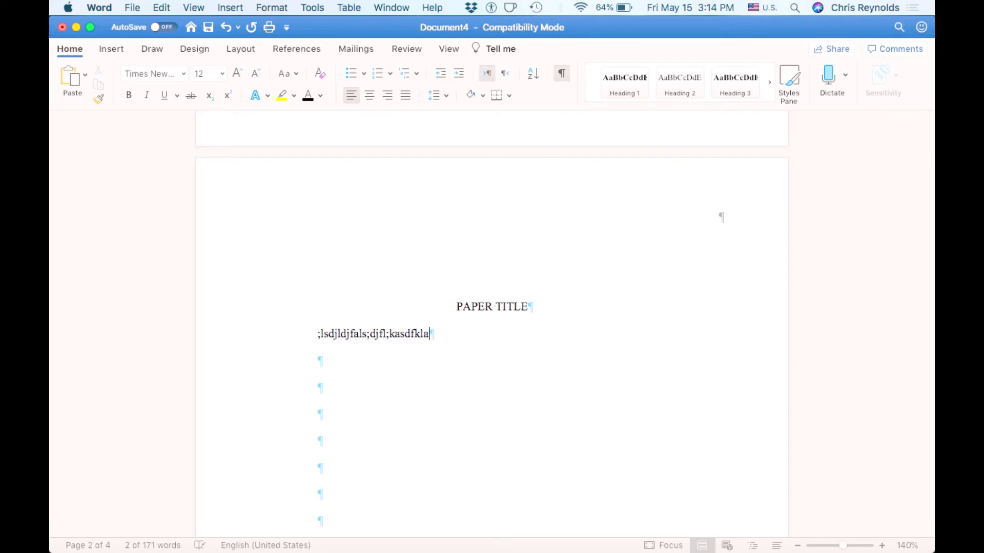
pyautogui.write('sdkk')
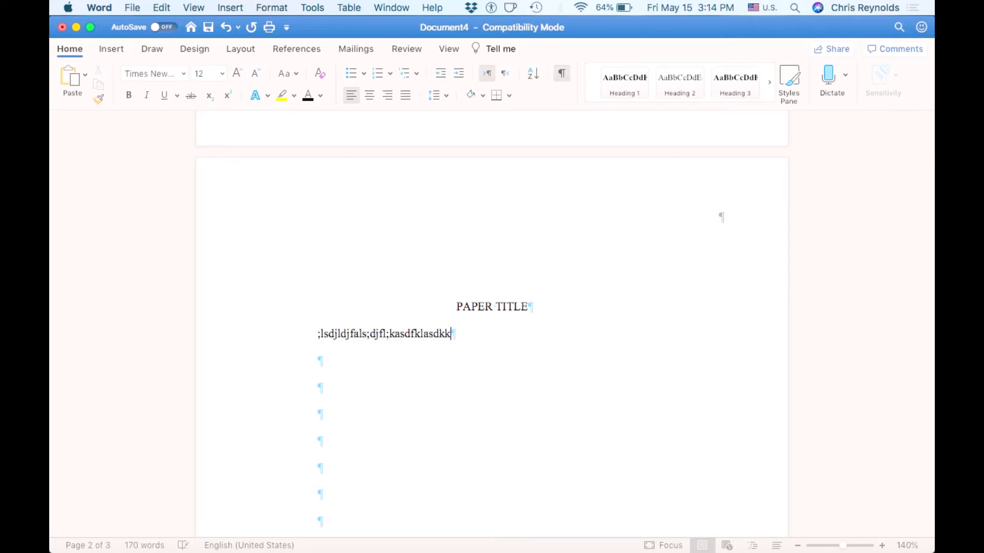
pyautogui.write('jjdf;laksjdfl')
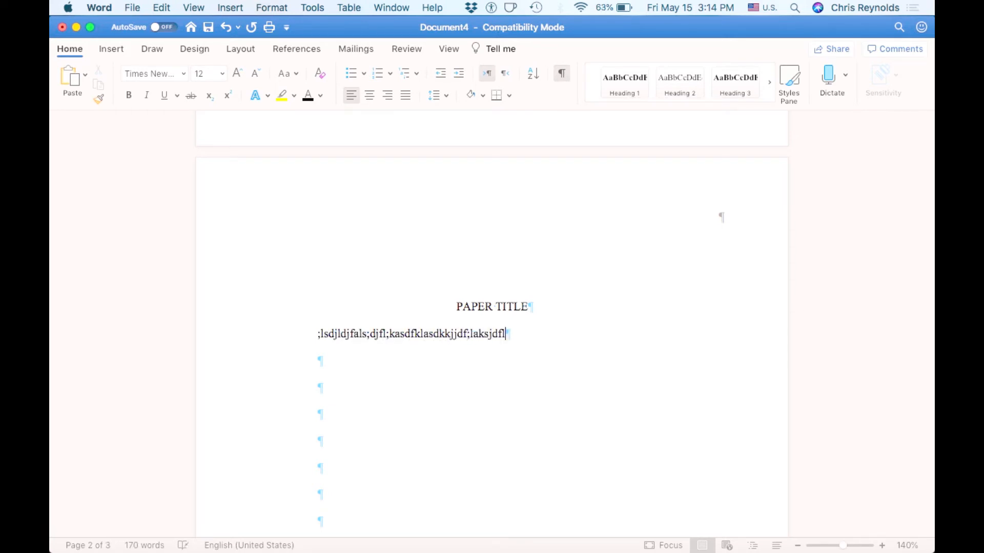
pyautogui.write(';ajsdl;fjas;ldjflasjdf;lajsdl;fjals;kdjfl;kajsd;lkfjasldkjfal;ksd')
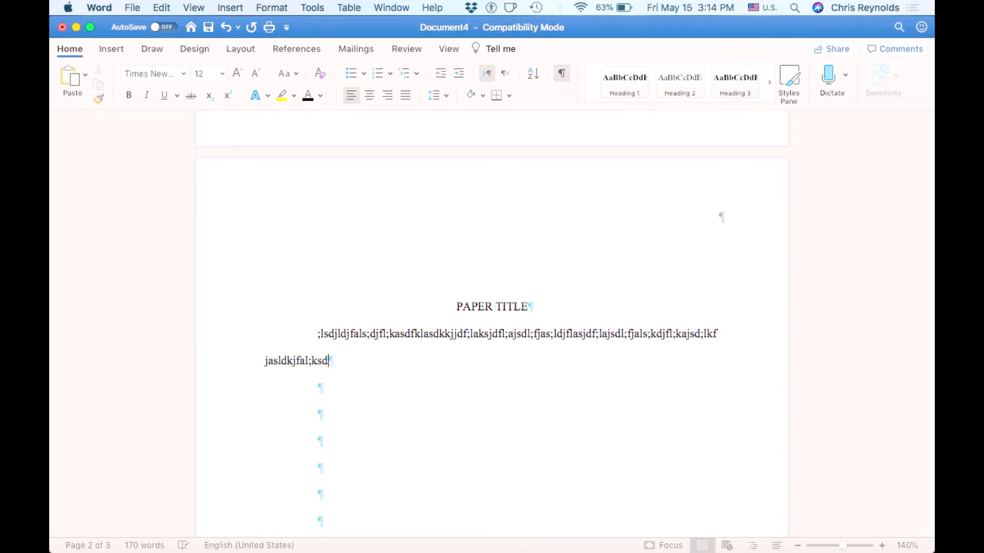
pyautogui.write('jfl;ajsdlfjasl;djf;aksldjfl;kasdjl;fkjasdlfja;sld')
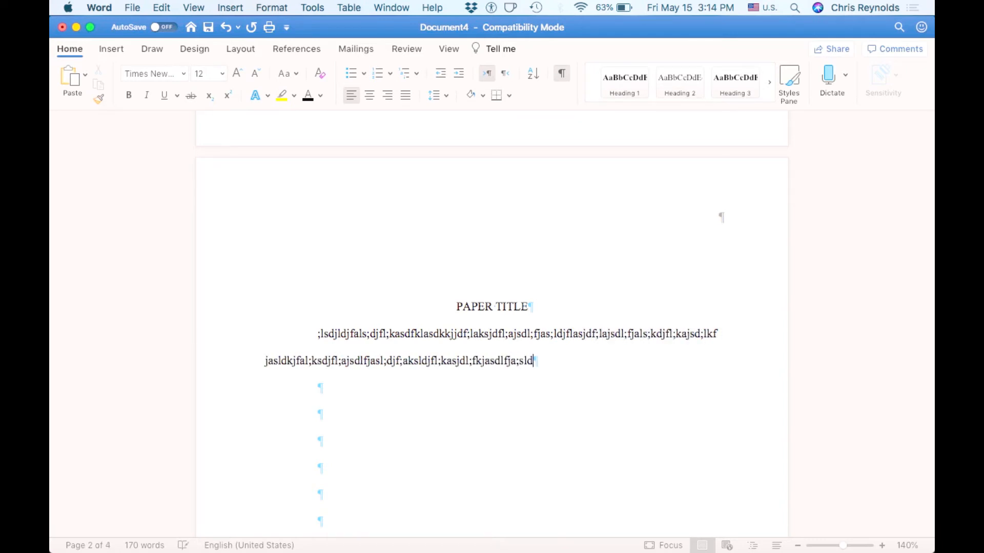
# Step: Review the section breaks around the filler text and the page numbers on the two text pages
pyautogui.scroll(4, 453, 346)
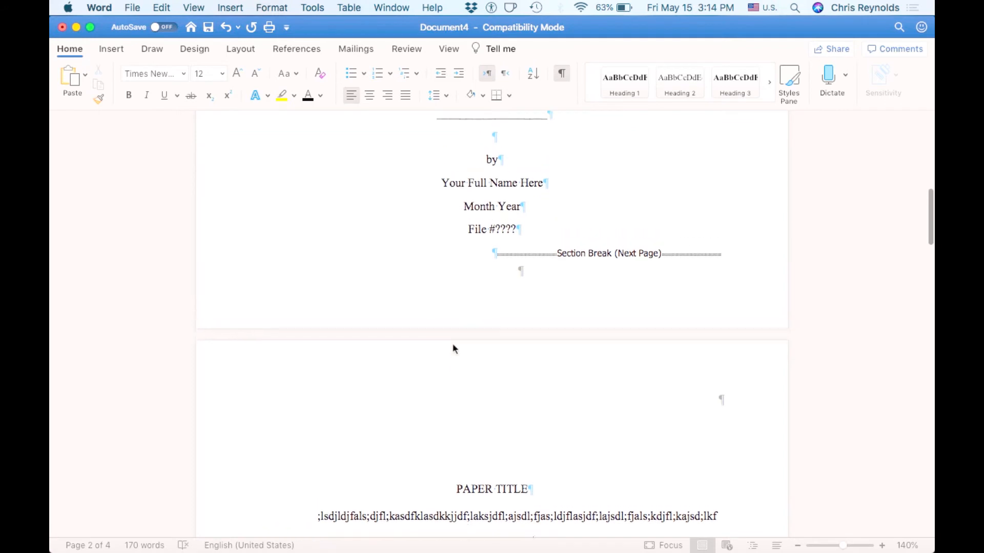
pyautogui.scroll(-4, 453, 347)
pyautogui.scroll(-1, 453, 346)
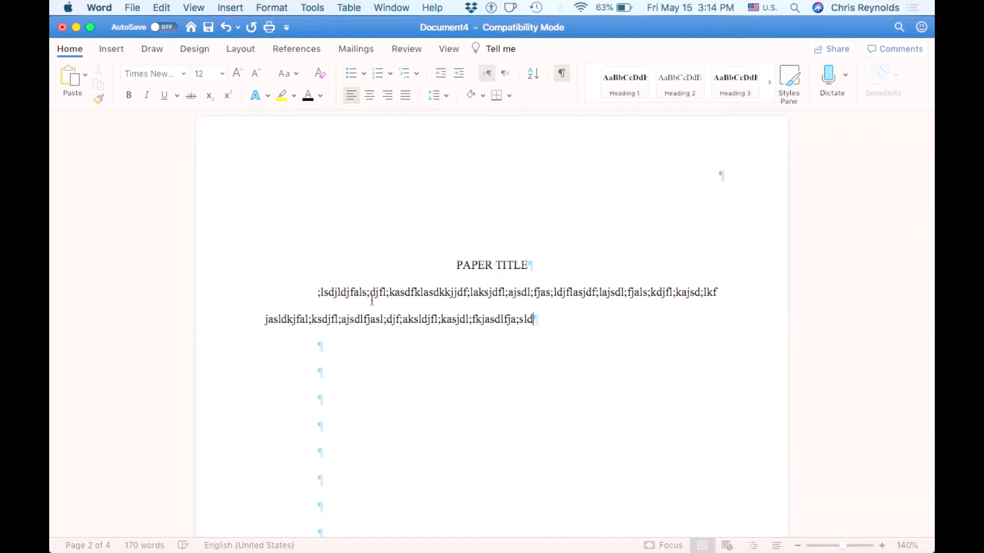
pyautogui.scroll(-5, 498, 299)
pyautogui.scroll(-8, 499, 298)
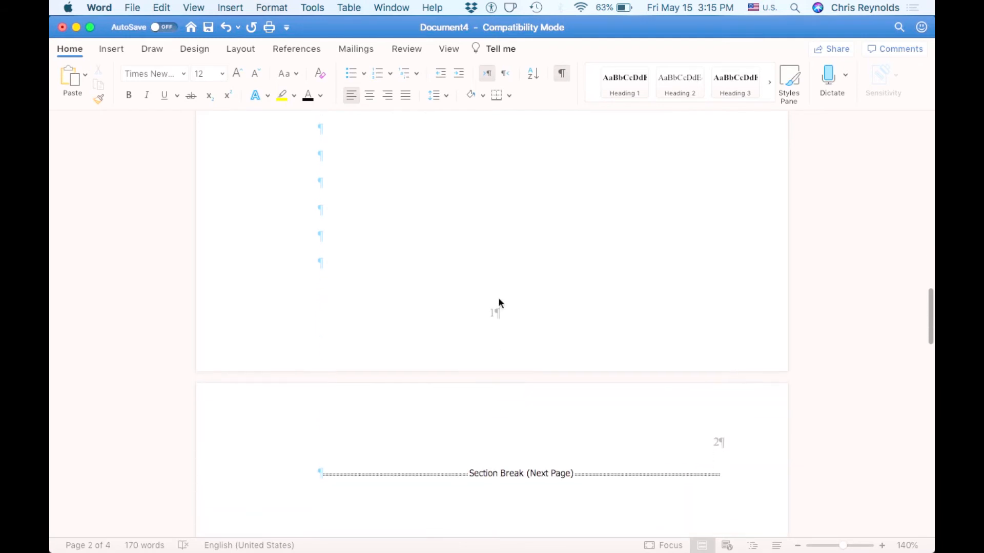
pyautogui.scroll(3, 499, 300)
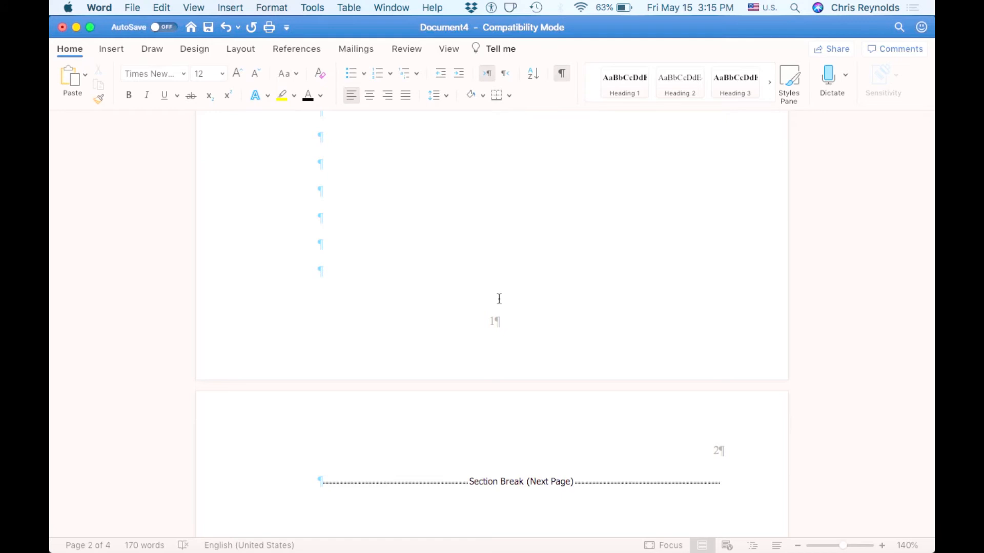
# Step: Duplicate the filler paragraph under PAPER TITLE by copying it and pasting it below, leaving an empty paragraph between the two
pyautogui.scroll(15, 499, 298)
pyautogui.click(315, 271)
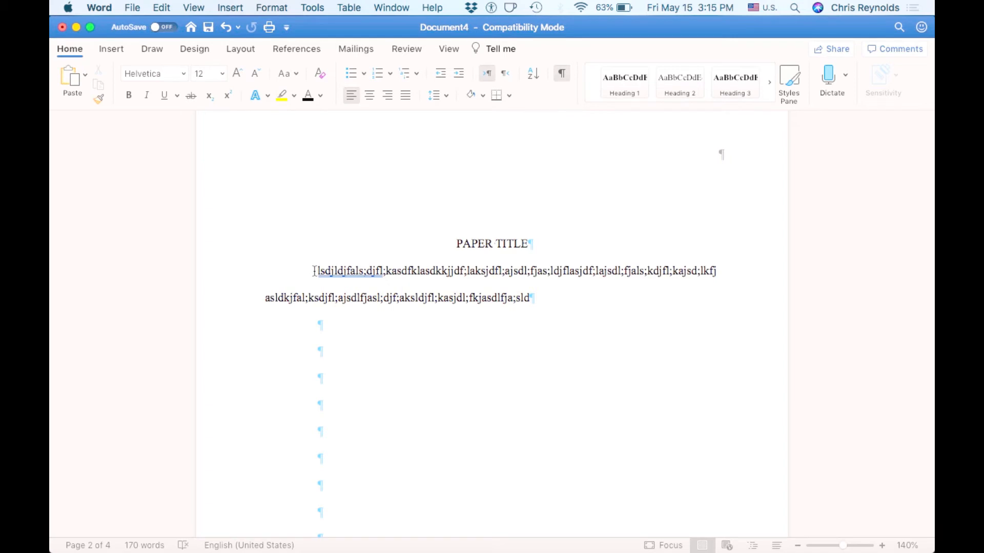
pyautogui.moveTo(544, 298); pyautogui.dragTo(314, 270)
pyautogui.press('super+c')
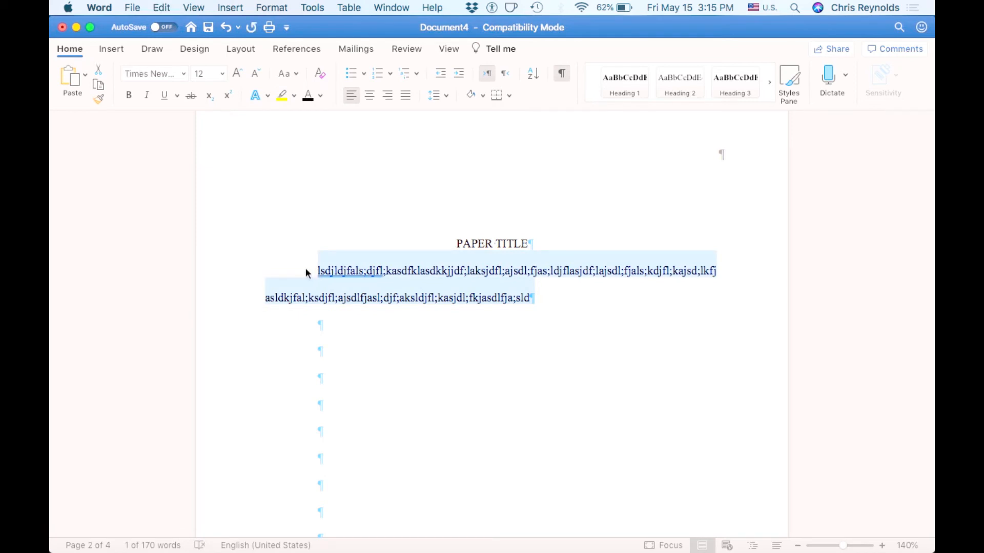
pyautogui.click(319, 271)
pyautogui.click(630, 299)
pyautogui.press('Return')
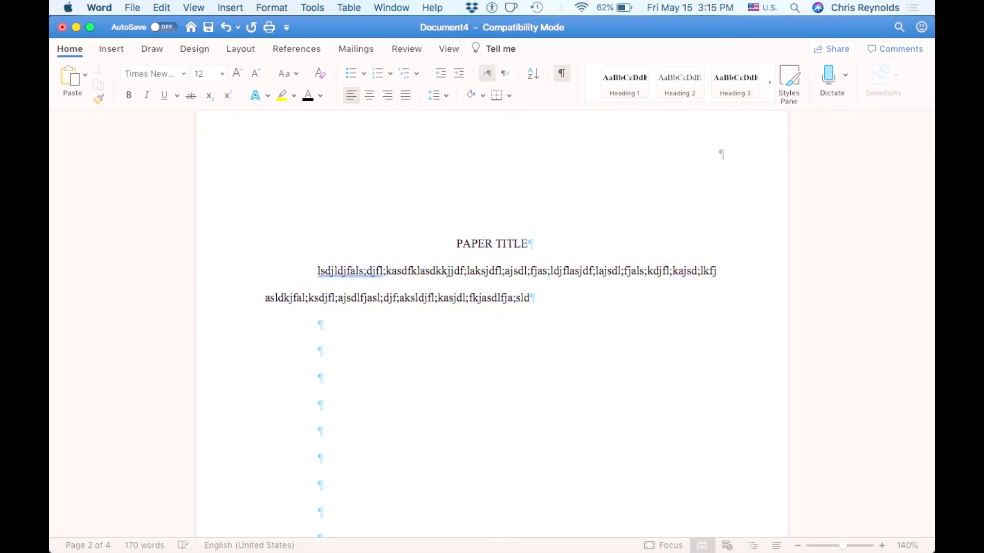
pyautogui.press('super+v')
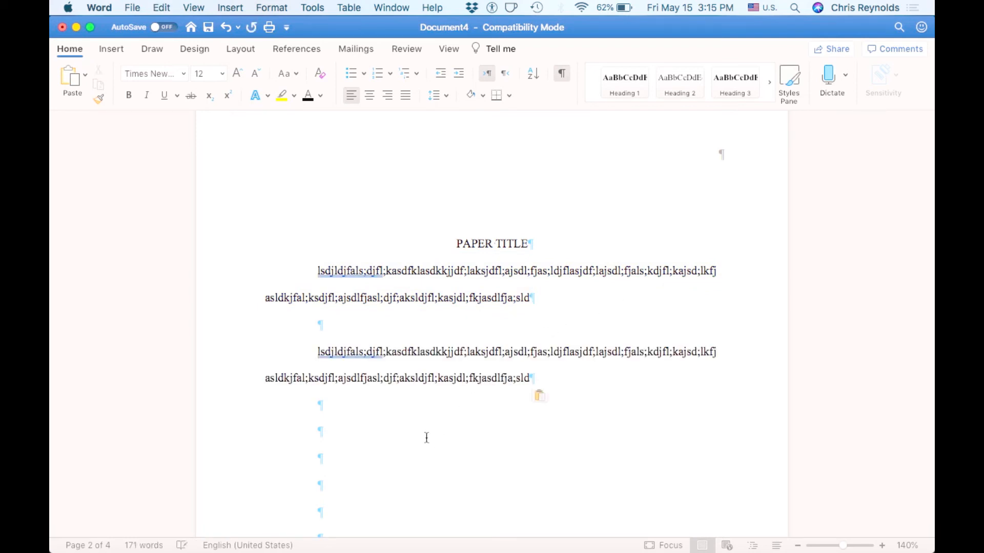
# Step: Review the page numbers and the section break on the text pages following the pasted paragraph, down to the bibliography
pyautogui.scroll(-10, 426, 438)
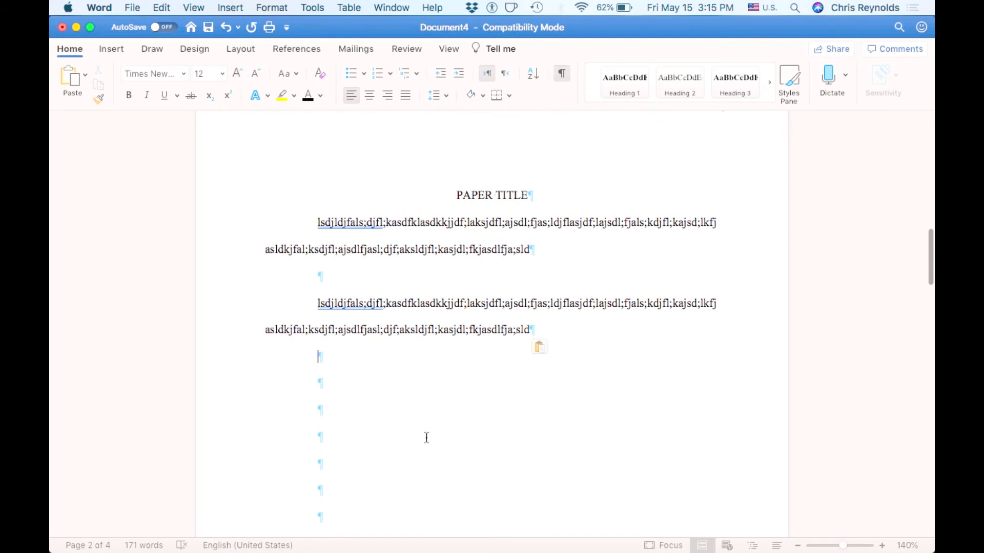
pyautogui.scroll(-3, 426, 438)
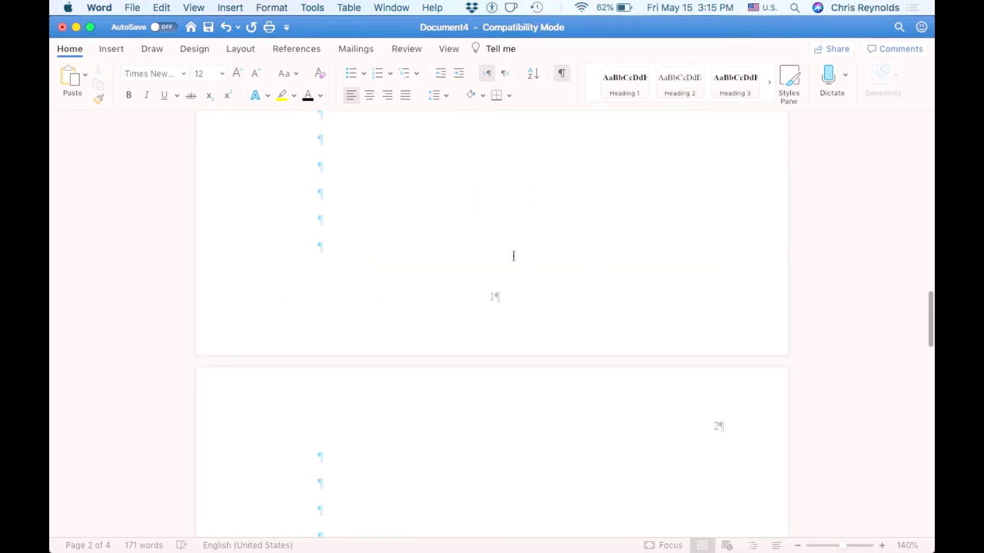
pyautogui.scroll(-10, 527, 279)
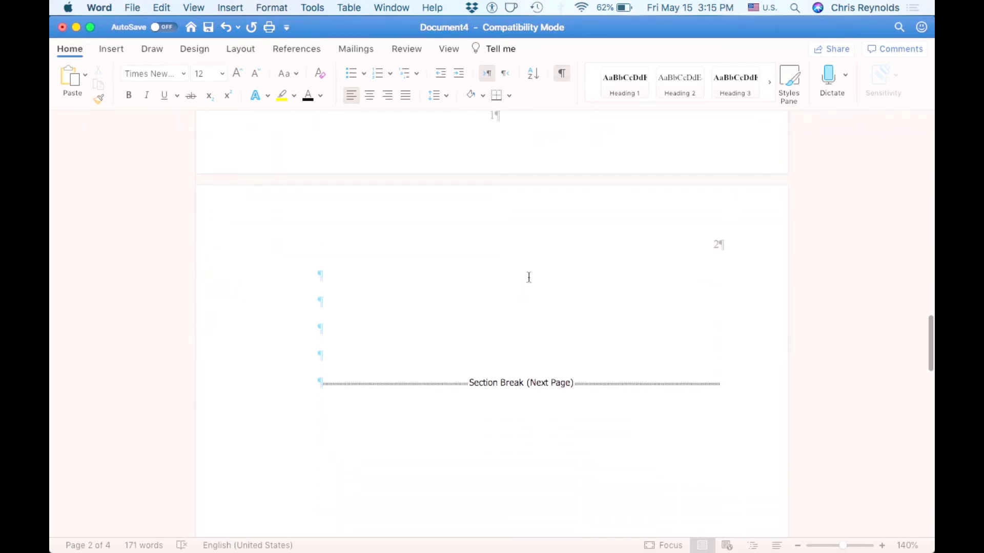
pyautogui.scroll(-20, 528, 277)
pyautogui.scroll(20, 529, 277)
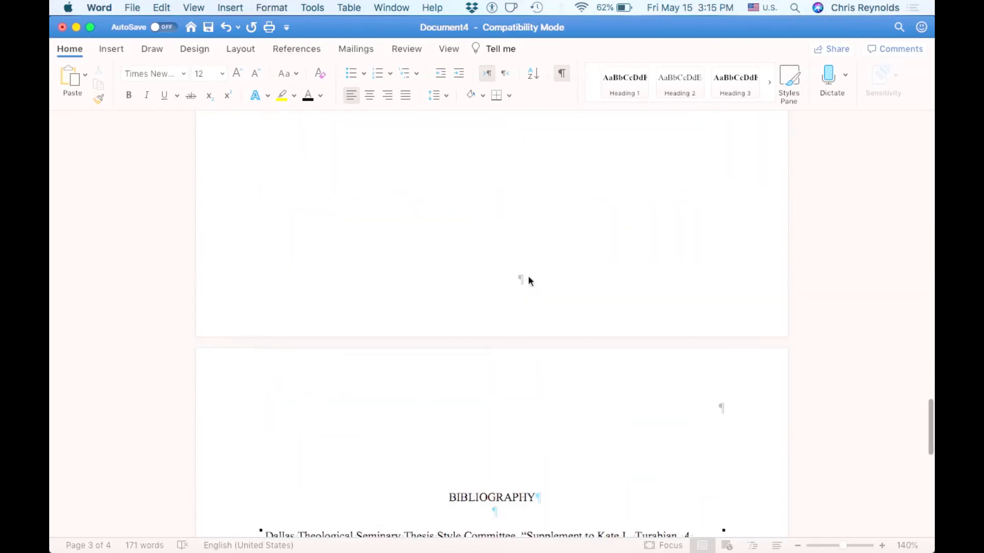
pyautogui.scroll(15, 528, 277)
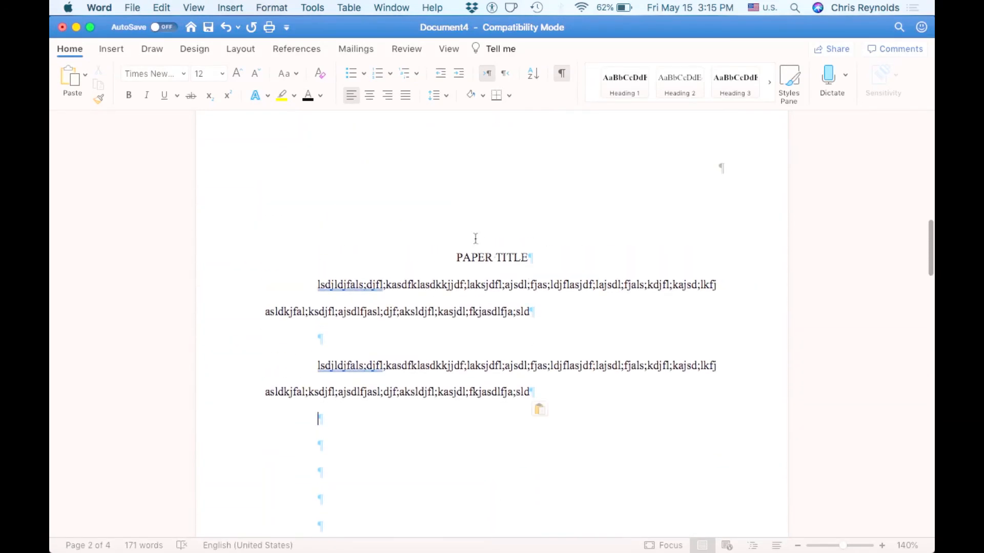
# Step: Hide the paragraph formatting marks and check the clean layout of the first text page and the title page
pyautogui.click(561, 80)
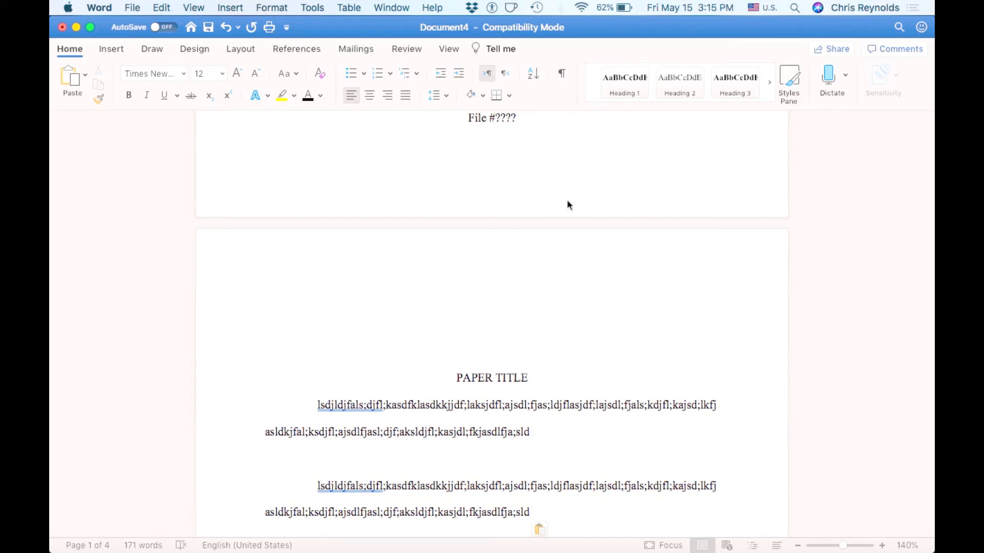
pyautogui.scroll(-3, 557, 363)
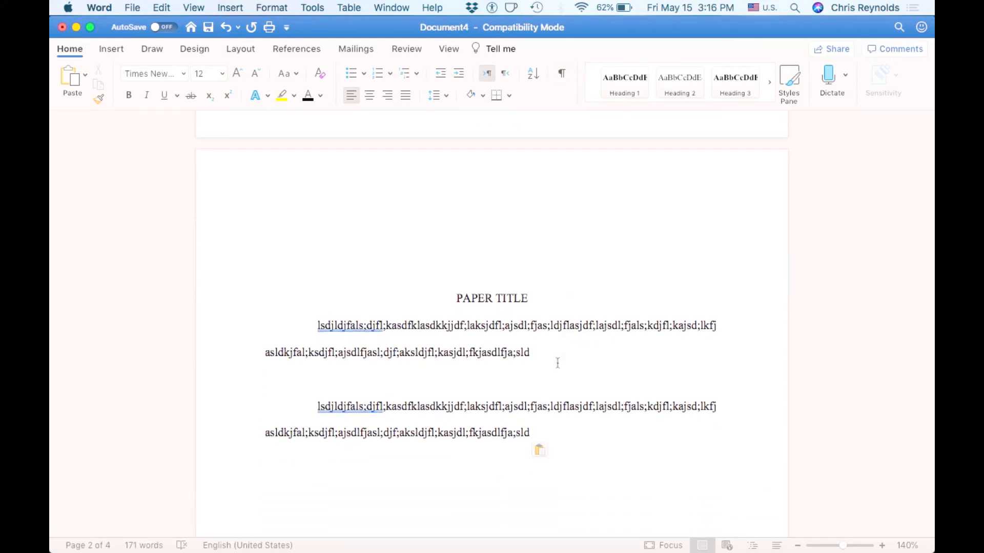
pyautogui.scroll(-1, 534, 353)
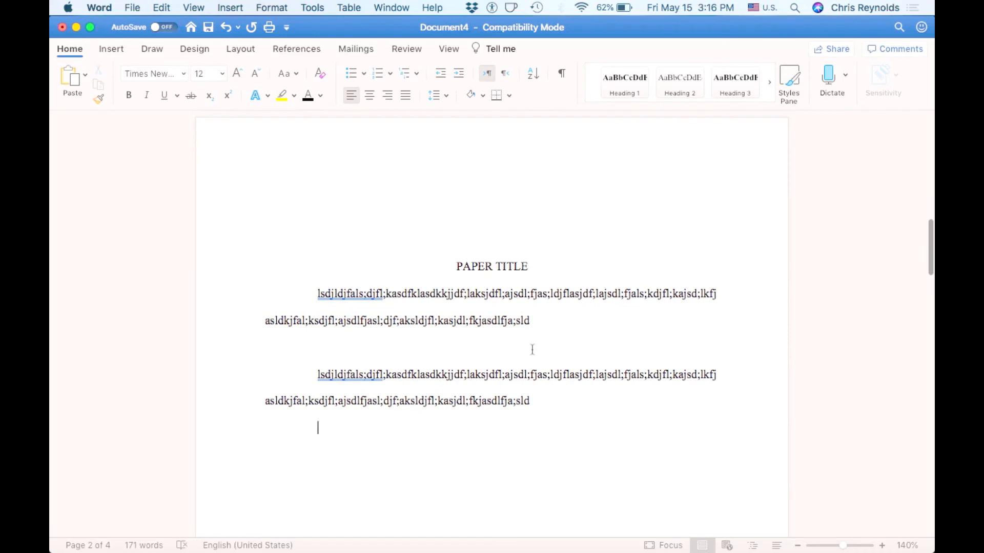
pyautogui.scroll(12, 532, 350)
pyautogui.scroll(13, 532, 348)
pyautogui.scroll(1, 533, 347)
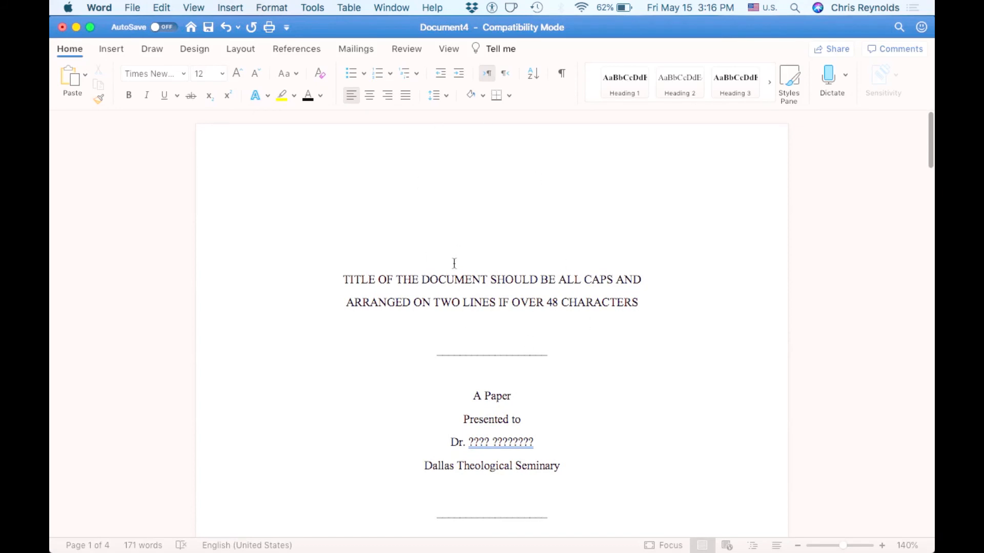
# Step: Save the document as a Microsoft Word template (.dotx) named "Turabian Style Paper" in the Templates folder
pyautogui.click(136, 11)
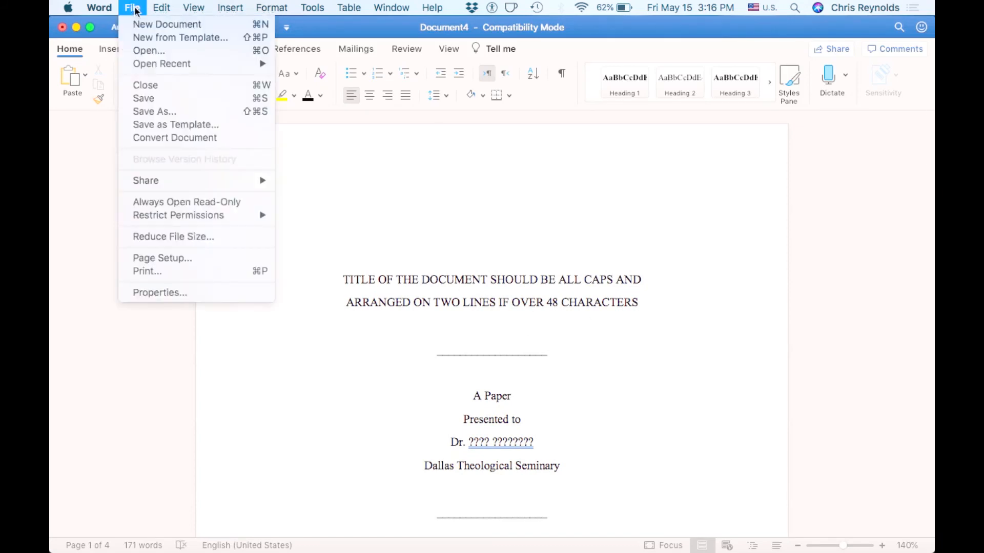
pyautogui.click(169, 125)
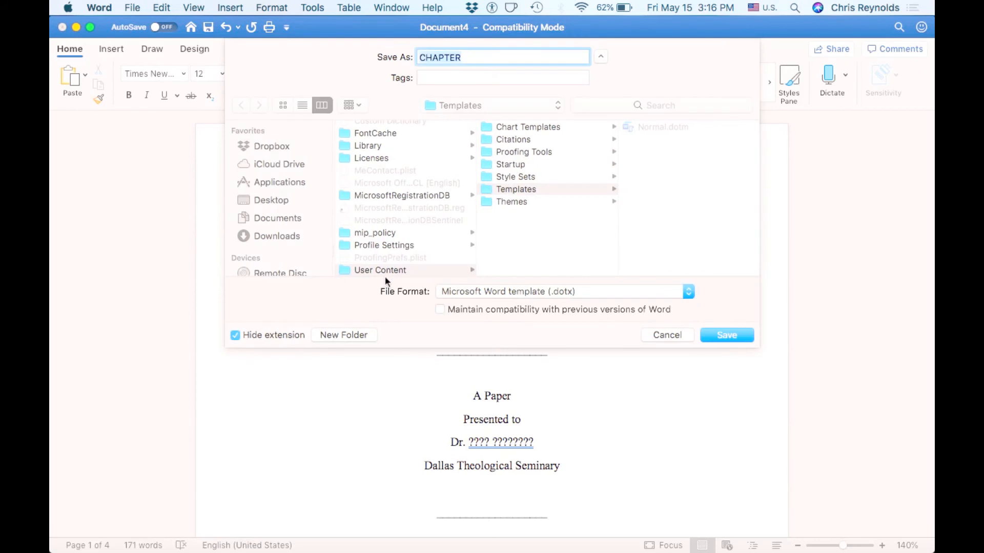
pyautogui.hscroll(-1, 580, 227)
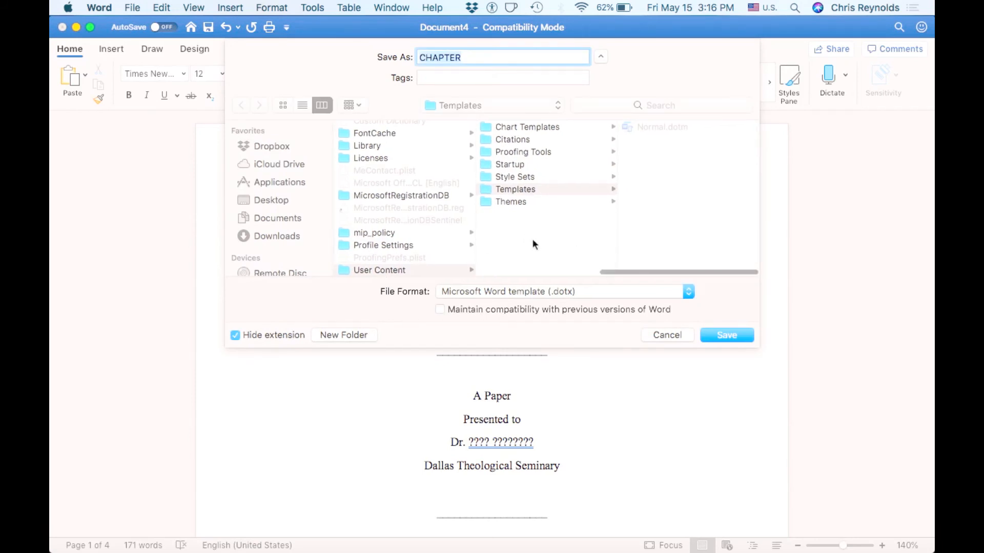
pyautogui.hscroll(-10, 533, 240)
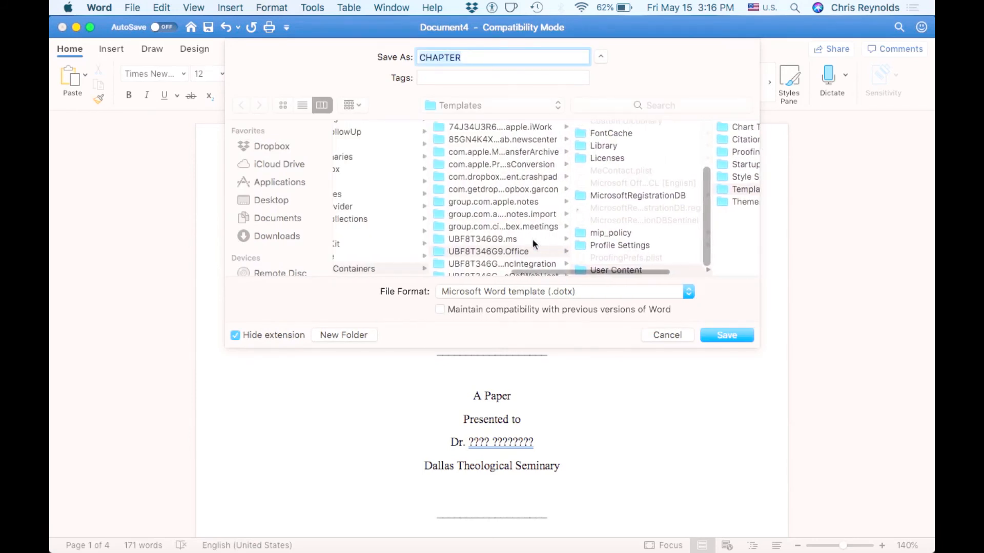
pyautogui.hscroll(10, 532, 238)
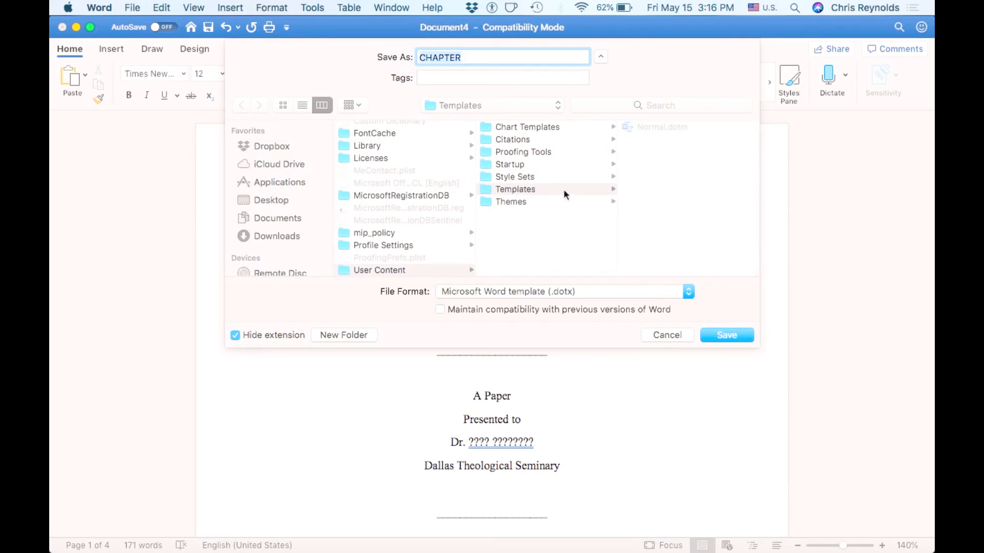
pyautogui.click(464, 57)
pyautogui.write('Turabian Style Ppaer')
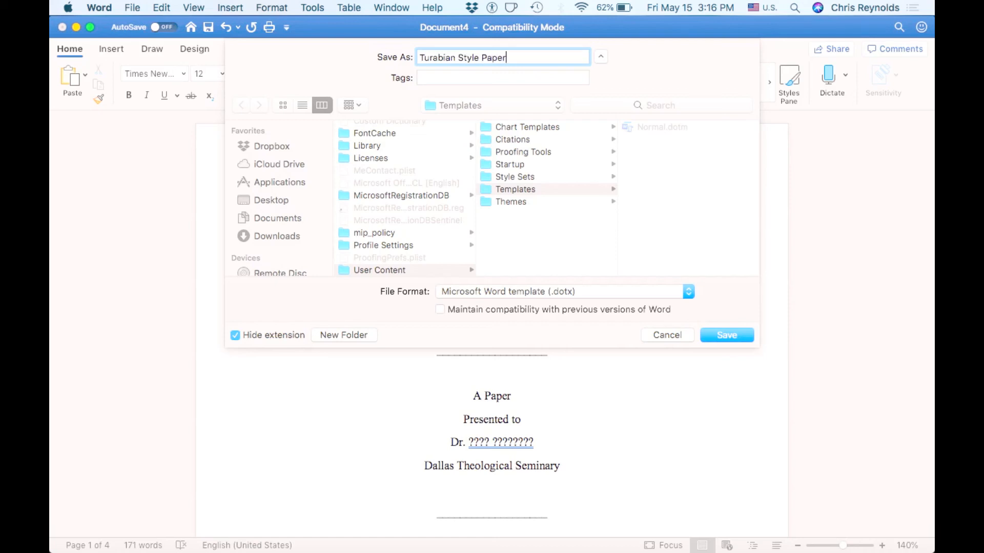
pyautogui.click(728, 335)
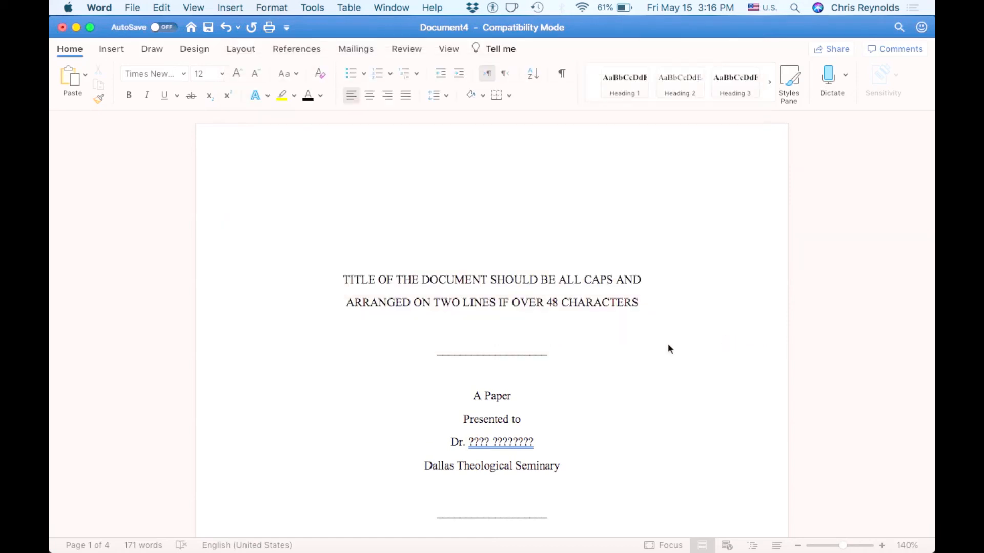
pyautogui.click(589, 242)
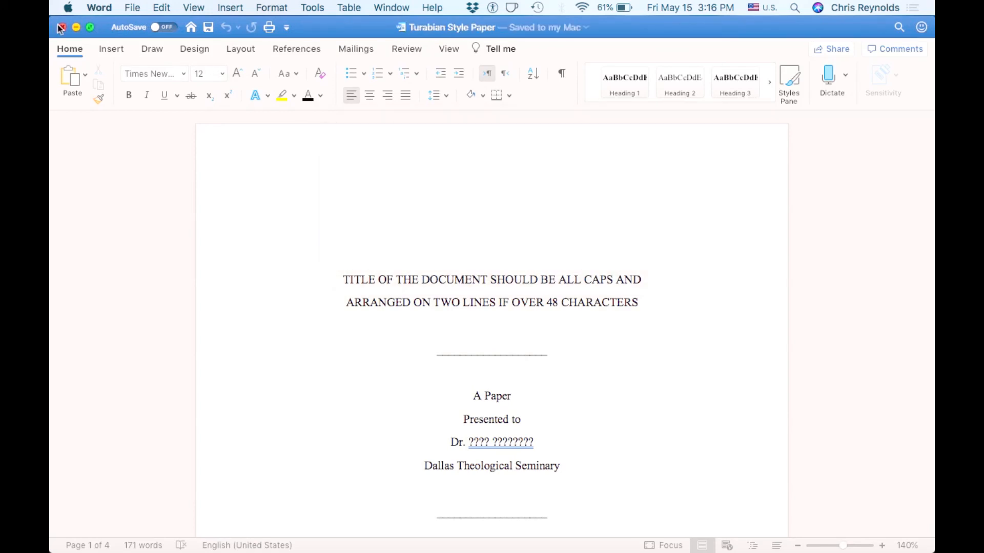
# Step: Close the saved template, and close the "This is a test document" file without saving it
pyautogui.click(61, 28)
pyautogui.moveTo(432, 533)
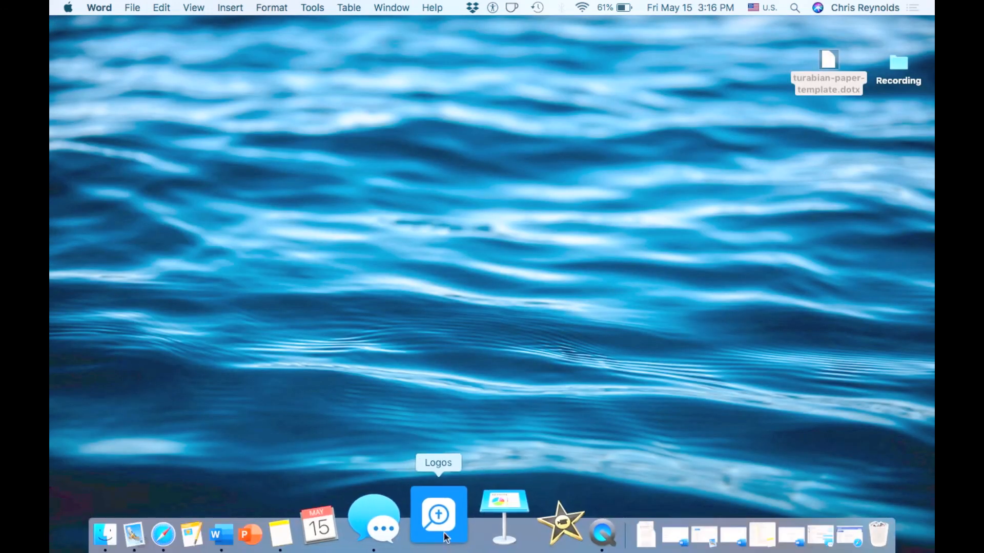
pyautogui.click(297, 513)
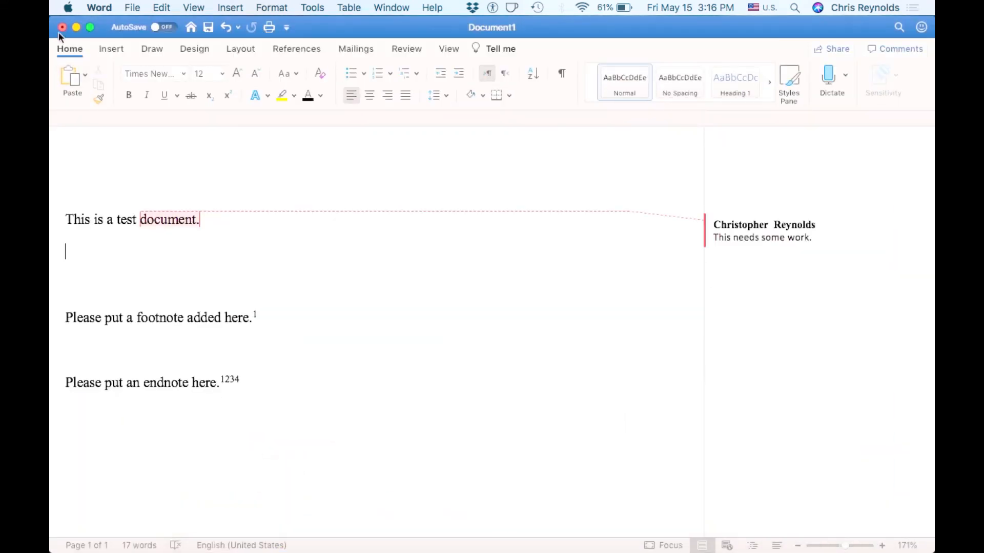
pyautogui.click(62, 27)
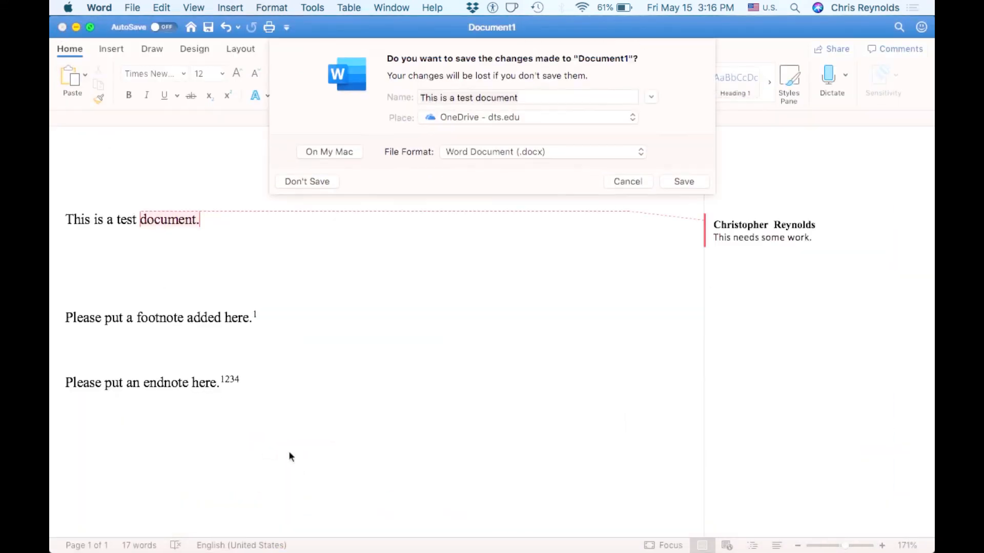
pyautogui.click(326, 180)
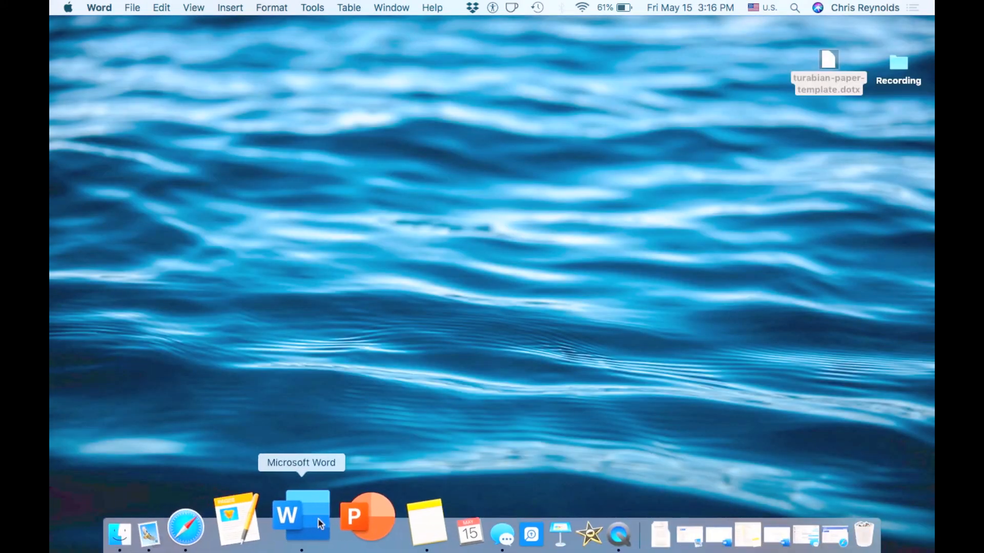
# Step: Quit Microsoft Word and discard the changes in the remaining unsaved documents
pyautogui.rightClick(319, 517)
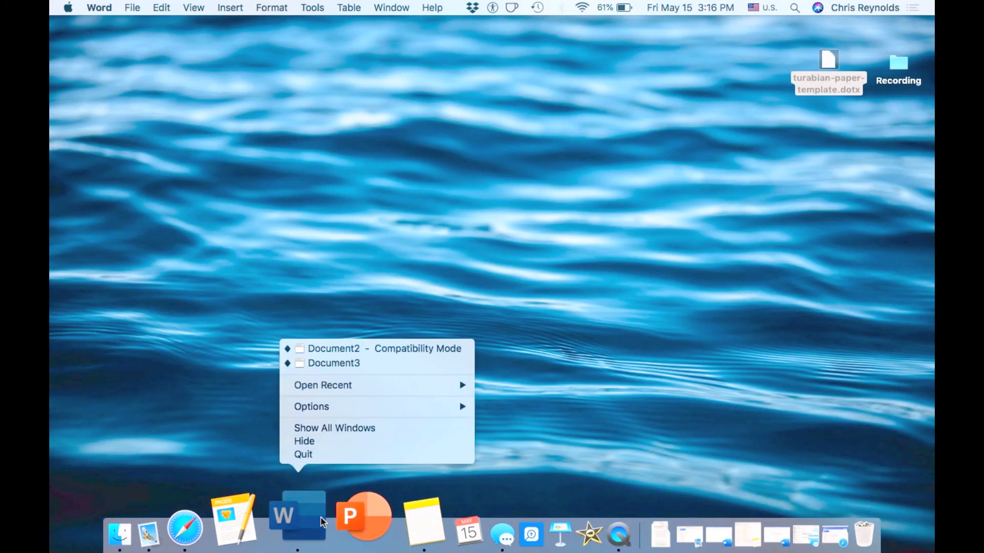
pyautogui.click(312, 455)
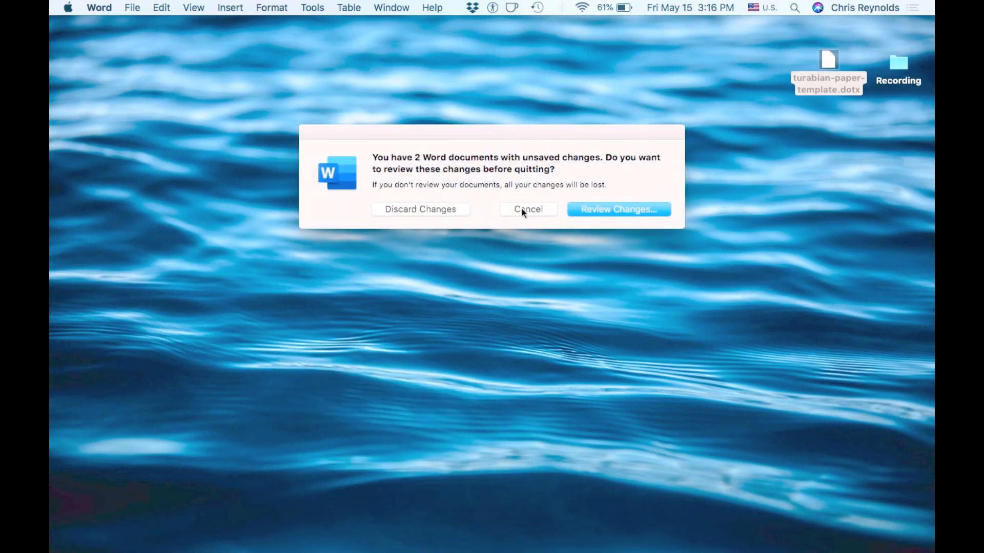
pyautogui.click(439, 211)
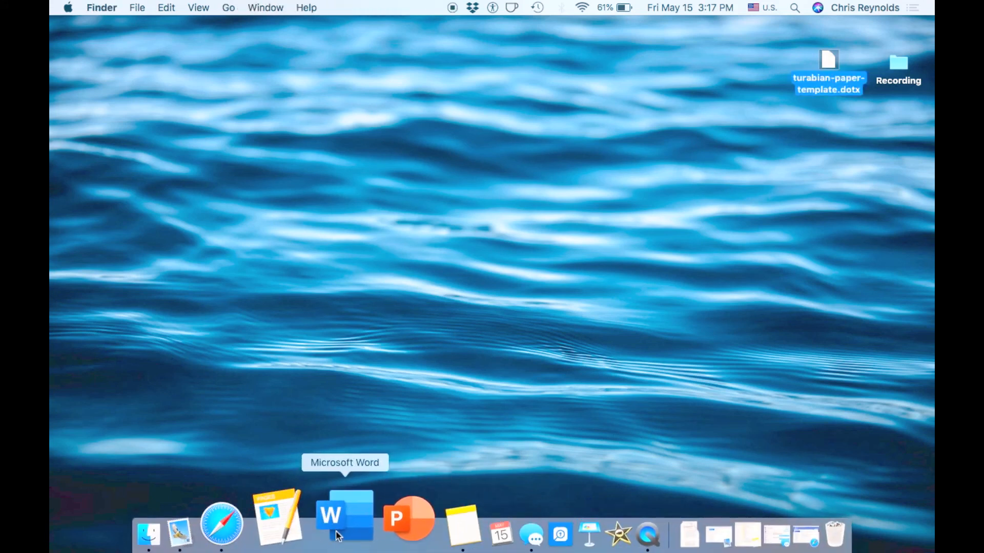
# Step: Reopen Microsoft Word and create a new document from the personal template "Turabian Style Paper"
pyautogui.click(343, 516)
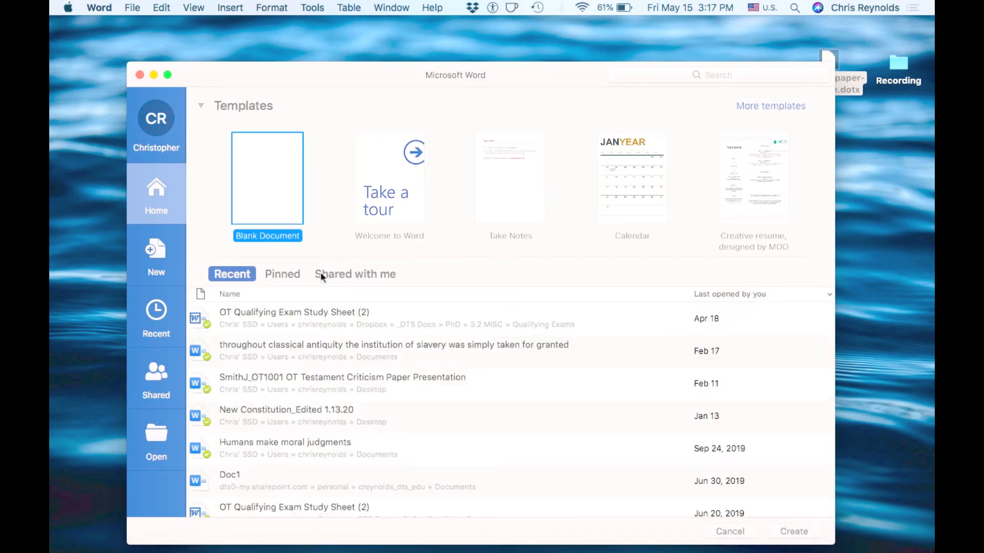
pyautogui.click(131, 8)
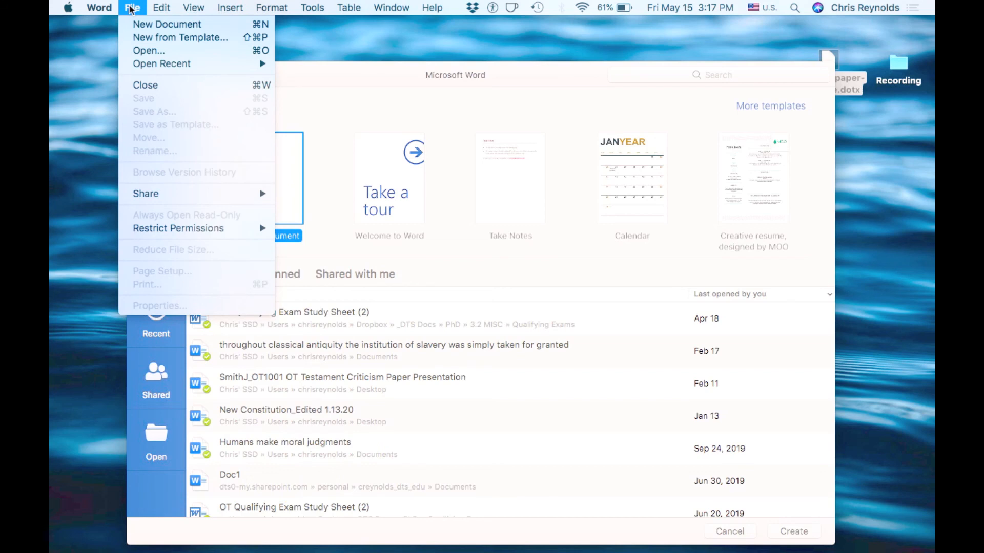
pyautogui.click(152, 40)
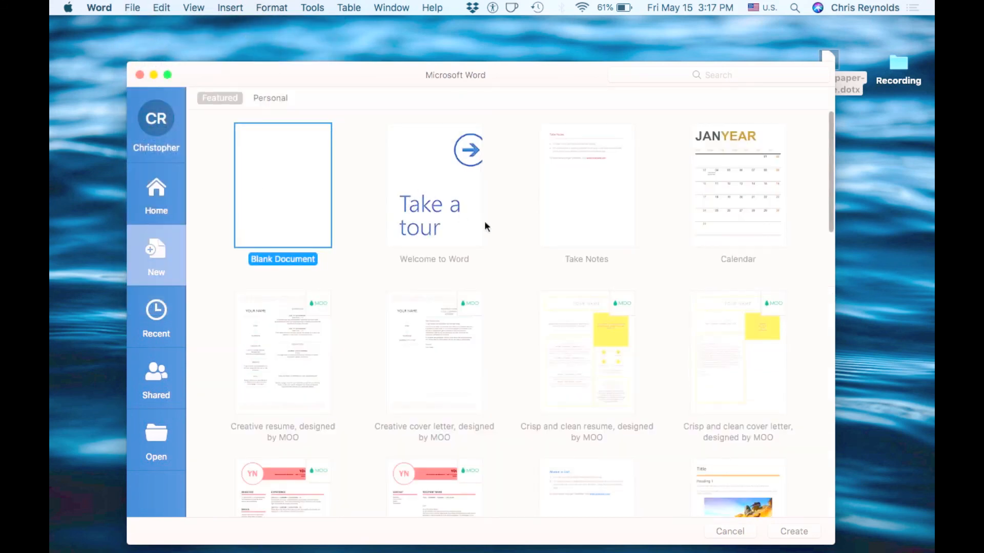
pyautogui.click(271, 99)
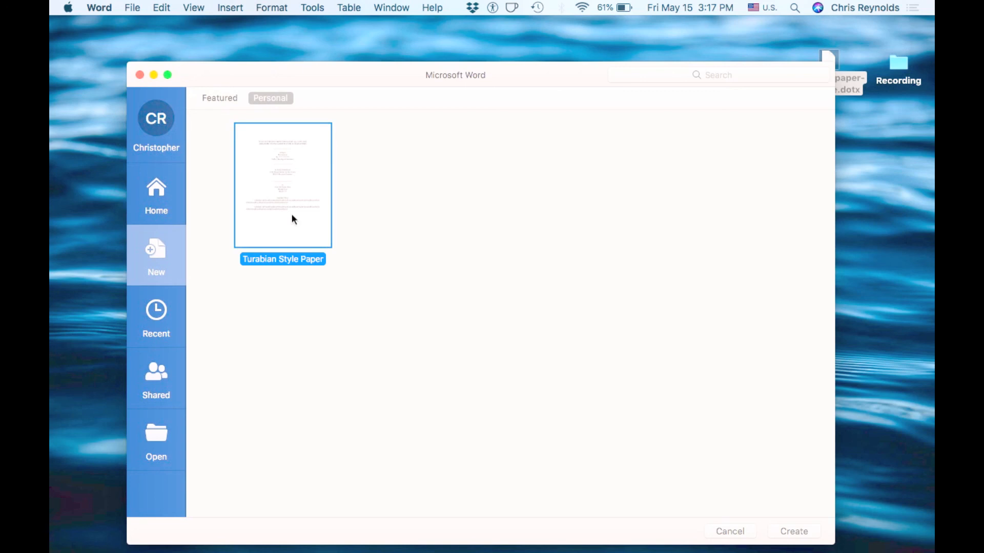
pyautogui.doubleClick(294, 219)
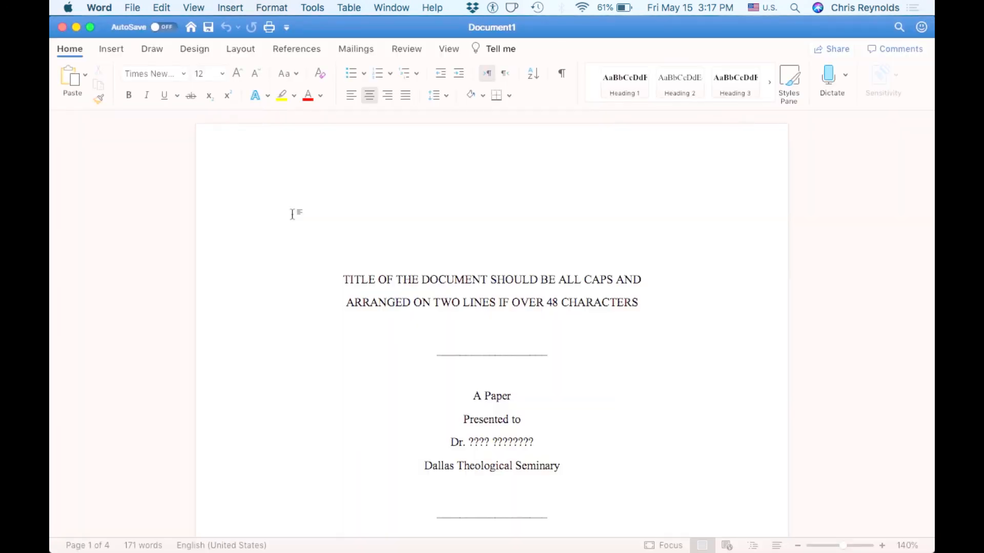
# Step: Examine the new document's title page, text pages and page numbering against the saved template layout
pyautogui.scroll(-10, 292, 216)
pyautogui.scroll(-15, 293, 215)
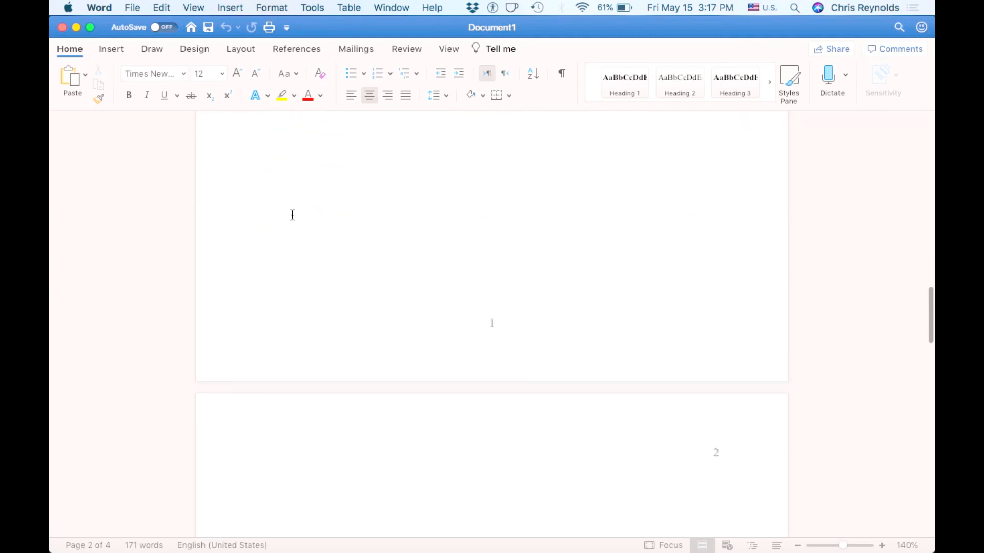
pyautogui.scroll(15, 292, 215)
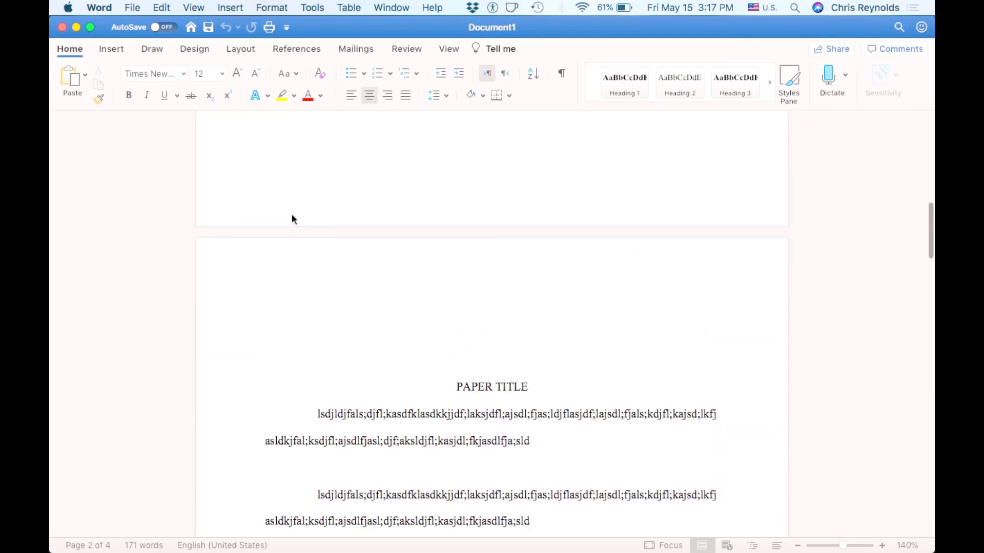
pyautogui.scroll(2, 292, 216)
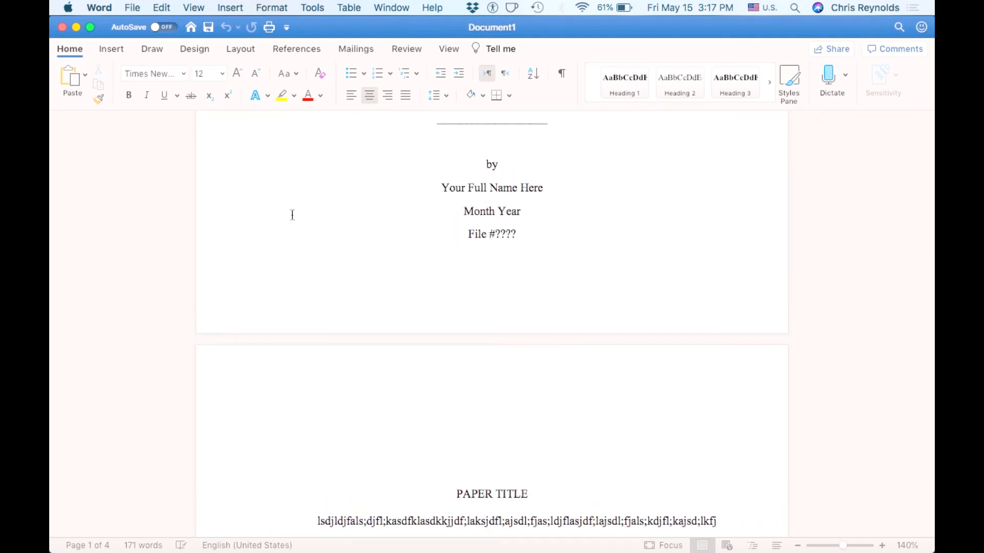
pyautogui.scroll(15, 292, 215)
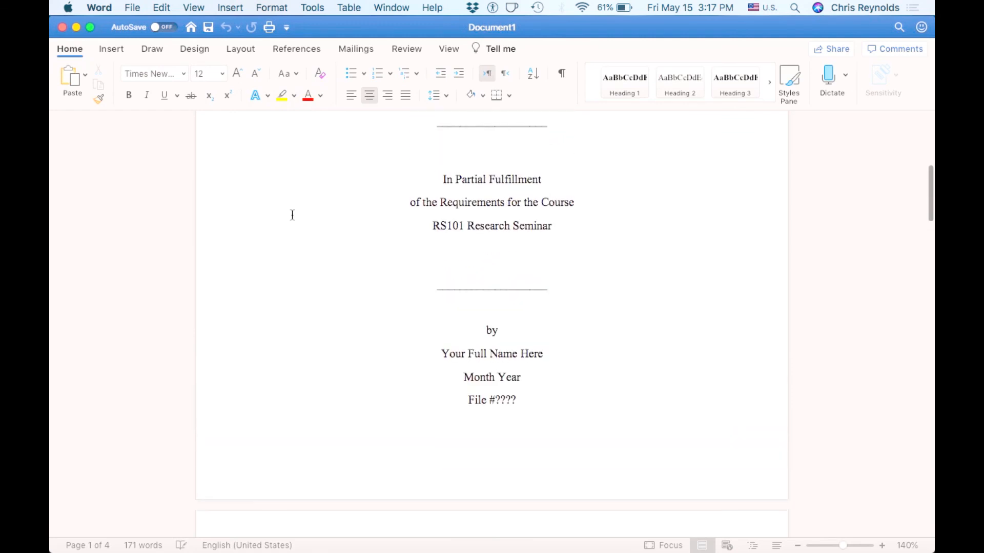